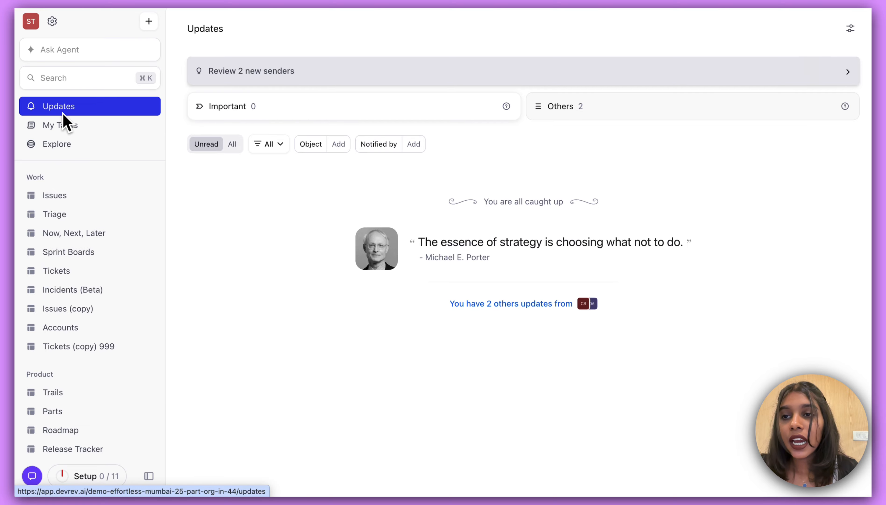
Open the Workflow Builder in the settings and create a new workflow from scratch.
{"action": "left_click", "coordinate": [52, 22]}
{"action": "scroll", "coordinate": [81, 211], "scroll_direction": "down", "scroll_amount": 10}
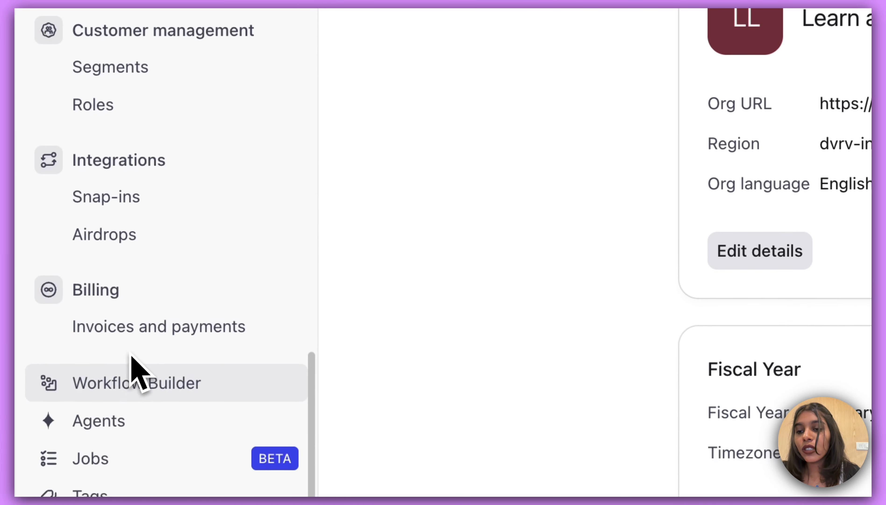
{"action": "left_click", "coordinate": [134, 368]}
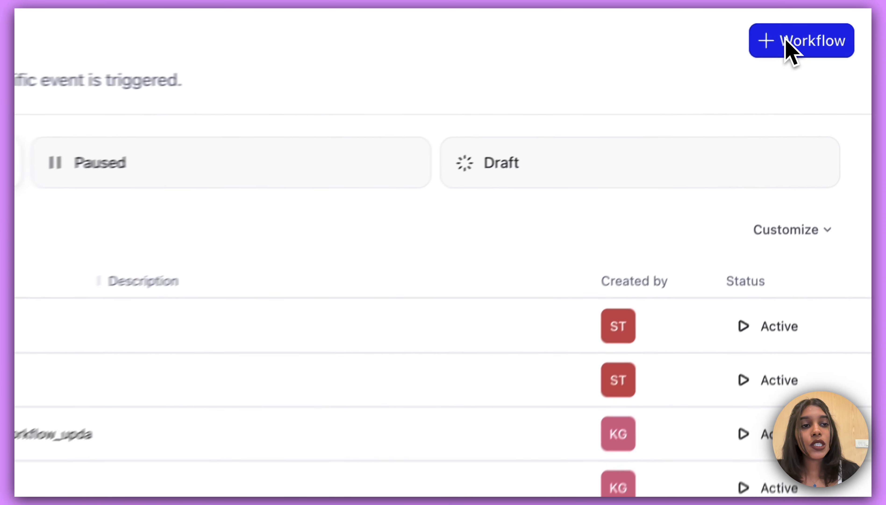
{"action": "left_click", "coordinate": [786, 44]}
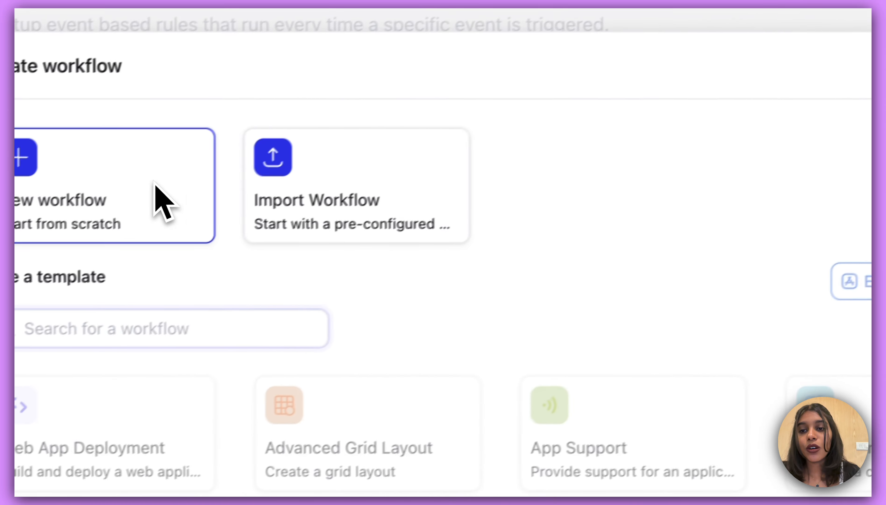
{"action": "left_click", "coordinate": [154, 183]}
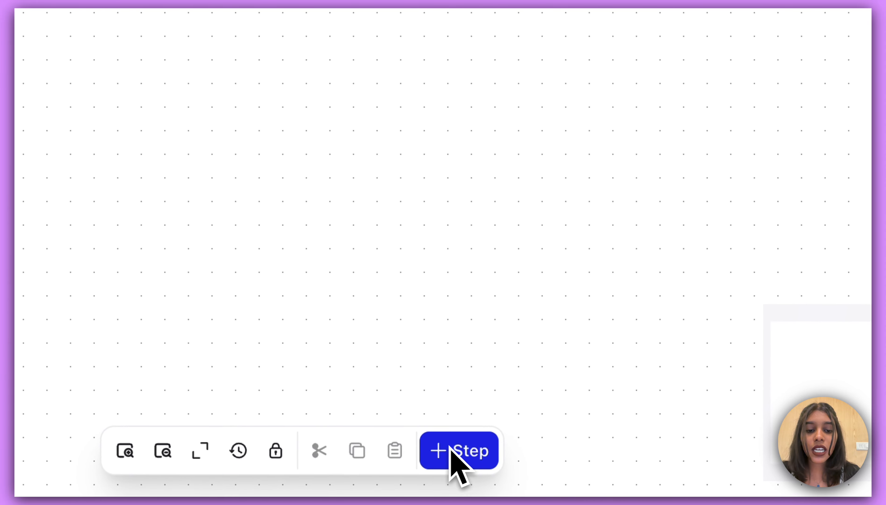
Add a Ticket Created trigger to the empty canvas and close its settings without adding a subtype.
{"action": "left_click", "coordinate": [453, 456]}
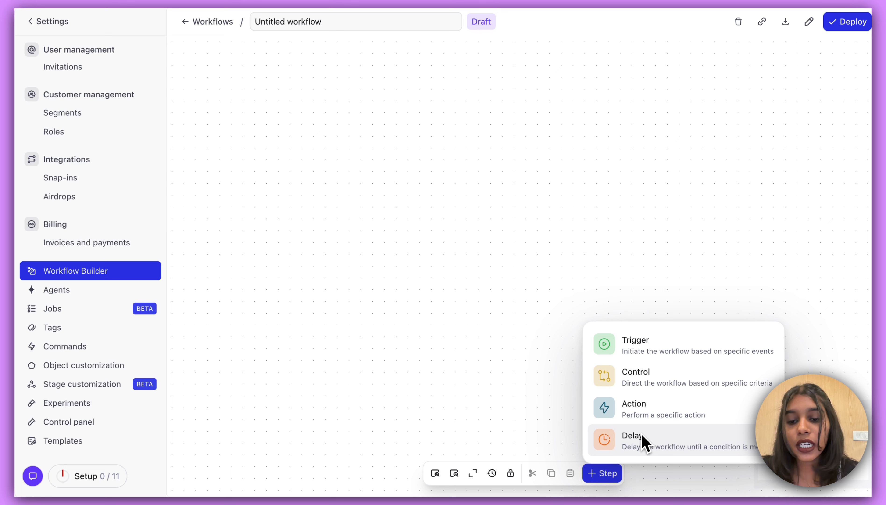
{"action": "left_click", "coordinate": [641, 349]}
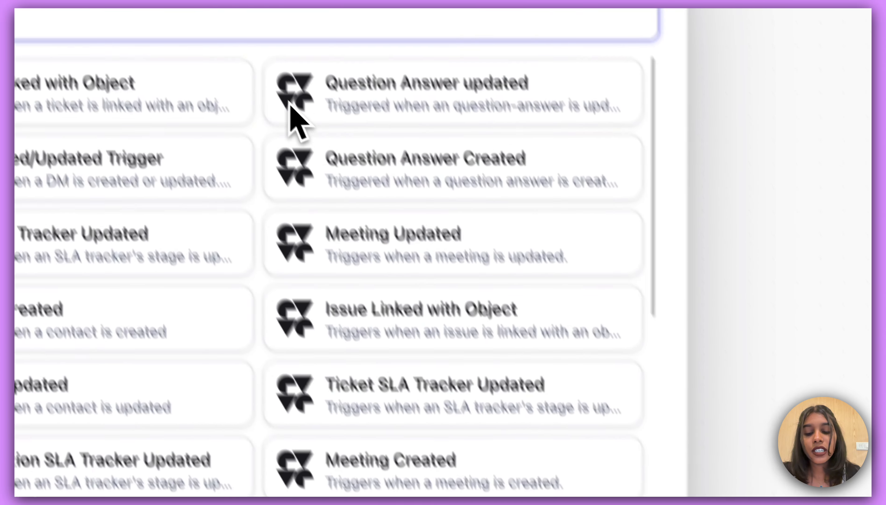
{"action": "type", "text": "ticket"}
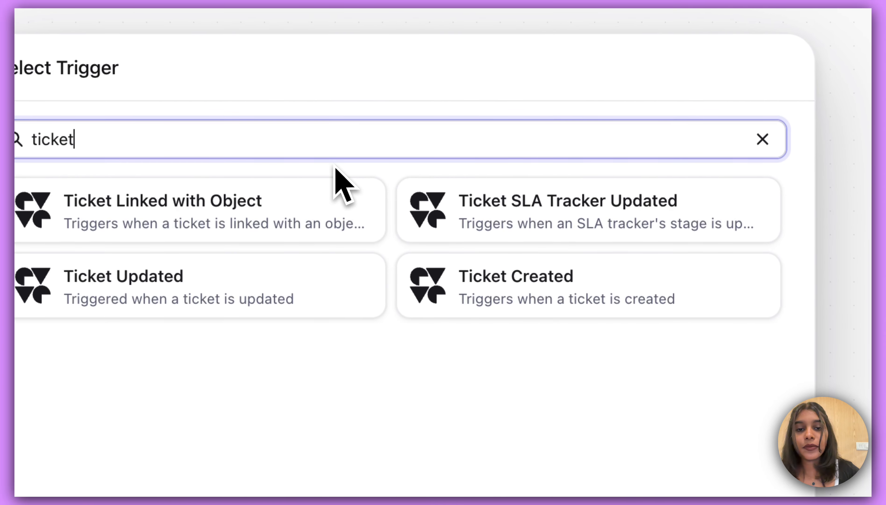
{"action": "left_click", "coordinate": [515, 297]}
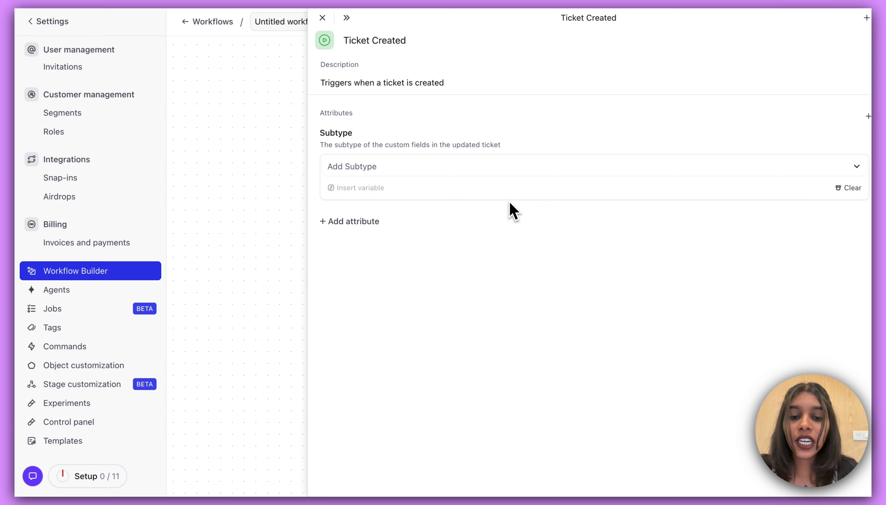
{"action": "left_click", "coordinate": [323, 17]}
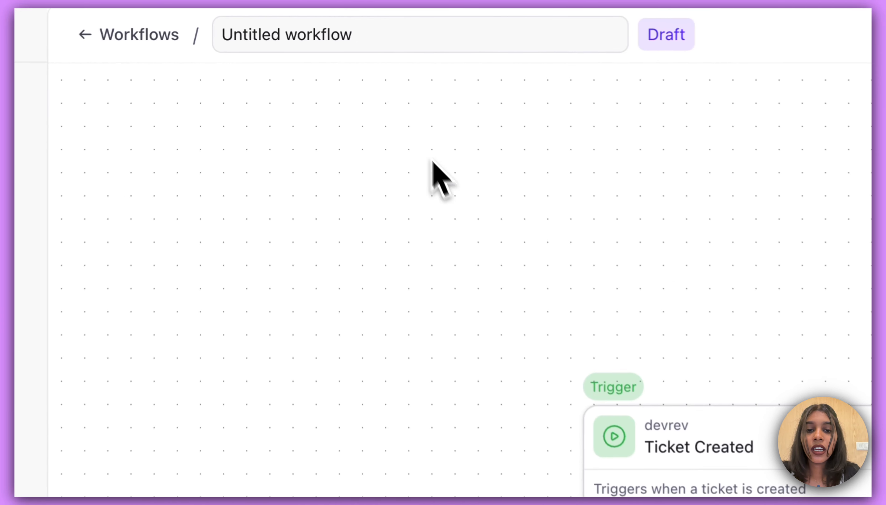
Add an Ask AI action directly after the Ticket Created trigger.
{"action": "left_click", "coordinate": [548, 387]}
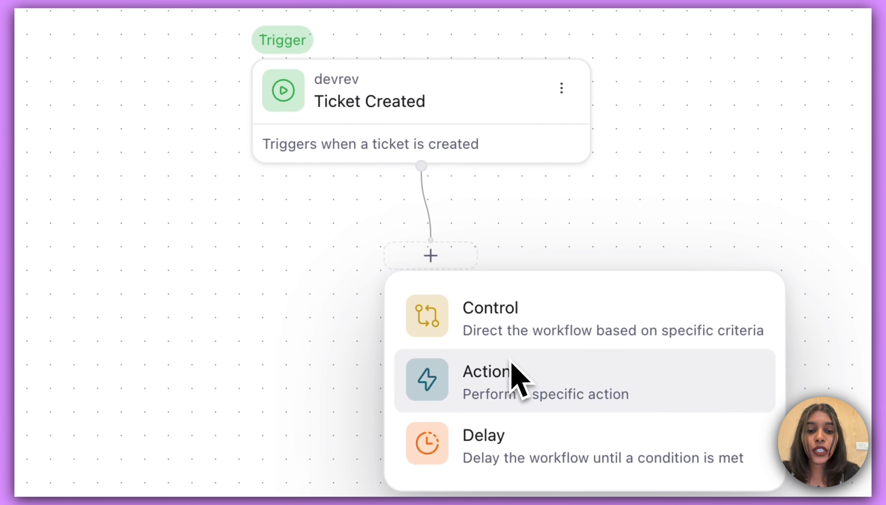
{"action": "left_click", "coordinate": [523, 388]}
{"action": "type", "text": "a"}
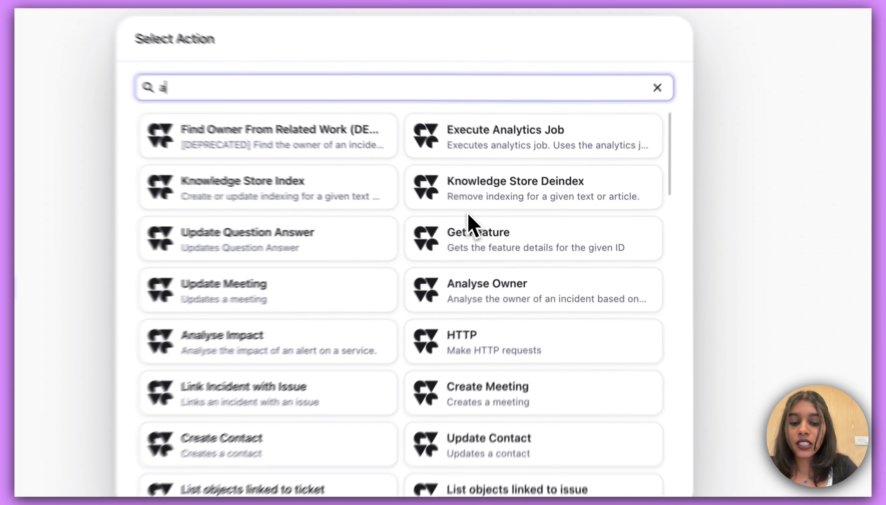
{"action": "type", "text": "sk ai"}
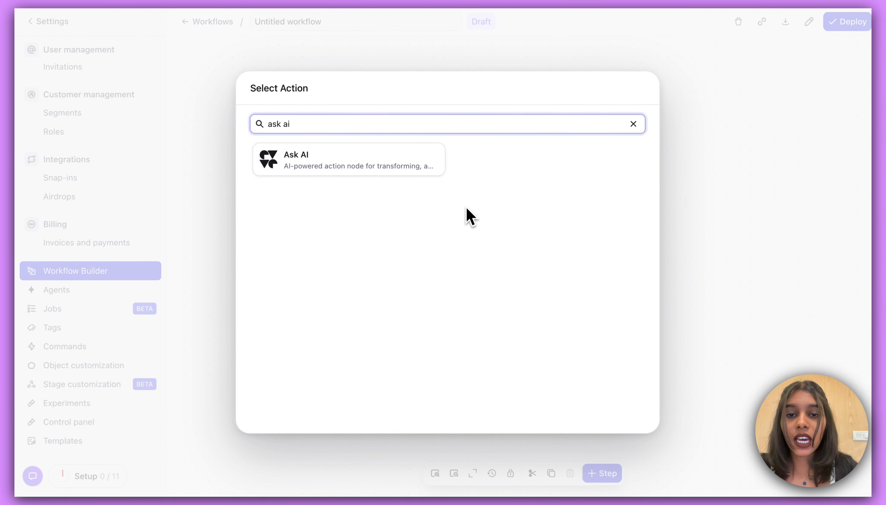
{"action": "left_click", "coordinate": [430, 168]}
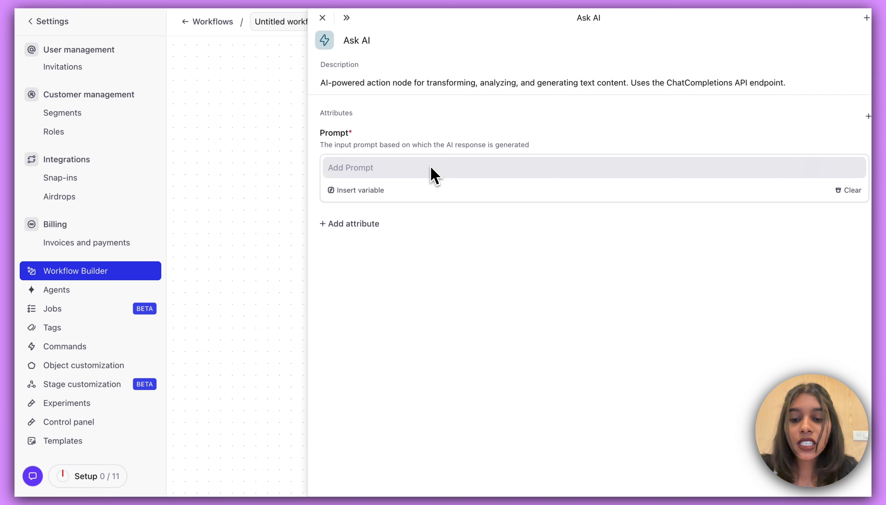
Paste the prepared ticket classification prompt, with its definitions, instructions, RELEVANT/NOISE output format and example, into Ask AI's Prompt attribute.
{"action": "left_click", "coordinate": [412, 170]}
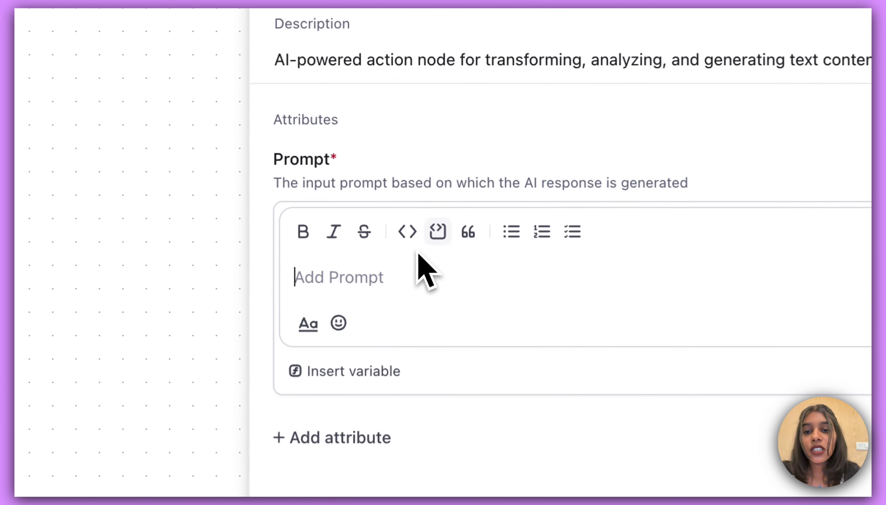
{"action": "type", "text": "Ticket Created > Output > Description Ticket Created > Output > Title Definitions: Relevant: Any new request for the feature, bugs, or issues. Not Relevant: Generic support queries or help from users. Instructions: Carefully analyze the provided ticket title and description. Consider the context and implications of the request. Classify the ticket into one of the two categories: Relevant or Not Relevant. Output Format: Classification: [RELEVANT/NOISE] Please note, always output only one word among the words [RELEVANT/NOISE]. ALWAYS! Example (for reference): Input: Ticket Title: Add dark mode to the user interface Ticket Description: Users have requested a dark mode option for better nighttime viewing. This would involve creating a new color scheme and adding a toggle in the settings menu. Output: Classification: RELEVANT"}
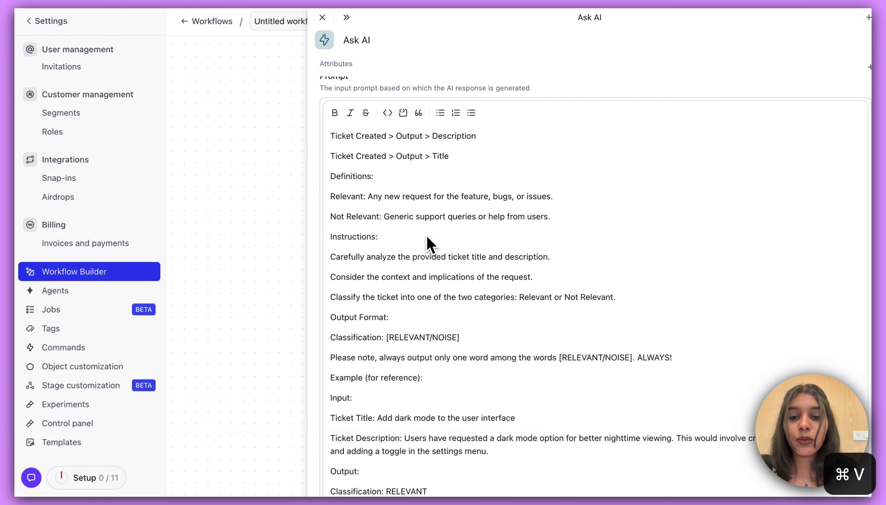
{"action": "scroll", "coordinate": [430, 238], "scroll_direction": "down", "scroll_amount": 2}
{"action": "scroll", "coordinate": [432, 240], "scroll_direction": "up", "scroll_amount": 4}
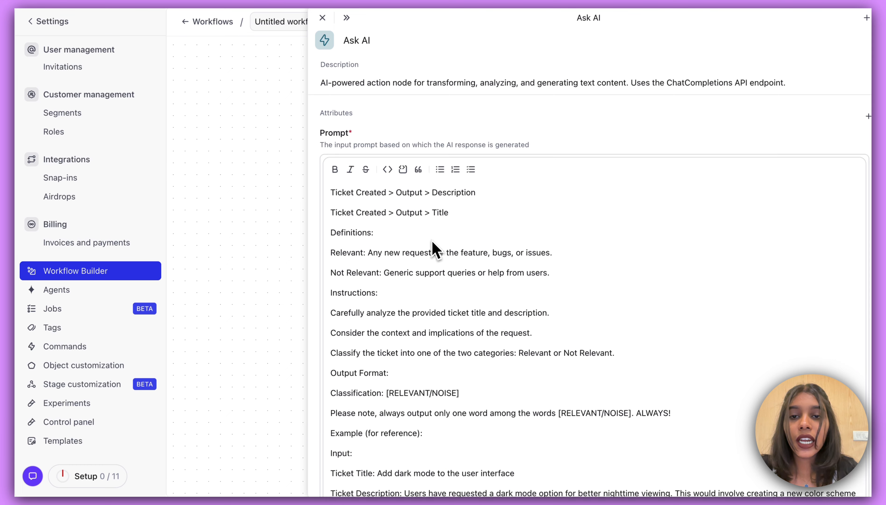
{"action": "scroll", "coordinate": [431, 253], "scroll_direction": "down", "scroll_amount": 6}
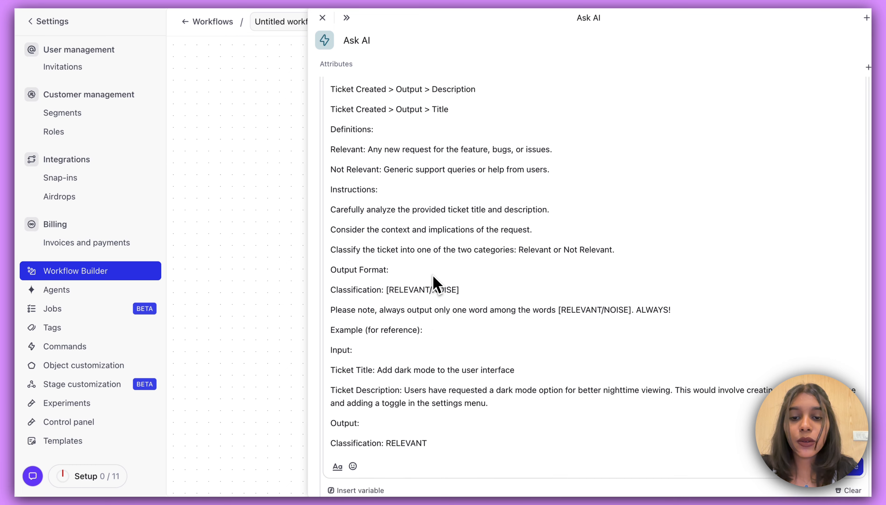
{"action": "scroll", "coordinate": [433, 276], "scroll_direction": "up", "scroll_amount": 6}
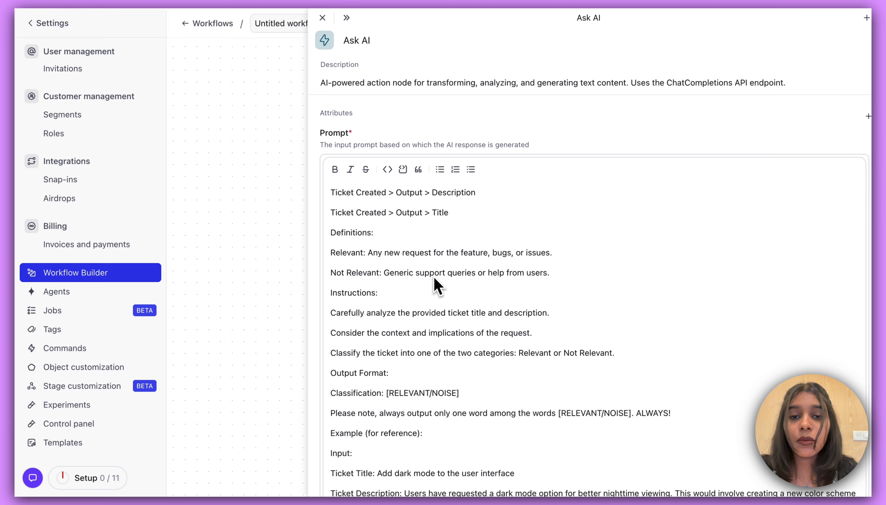
Replace the prompt's plain-text description line with the variable Ticket Created > Output > Description.
{"action": "left_click_drag", "start_coordinate": [476, 193], "coordinate": [331, 192]}
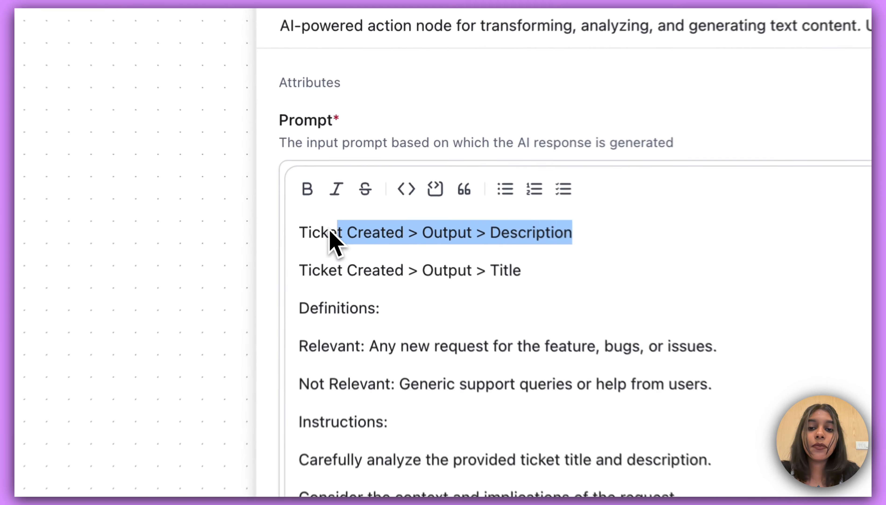
{"action": "key", "text": "BackSpace"}
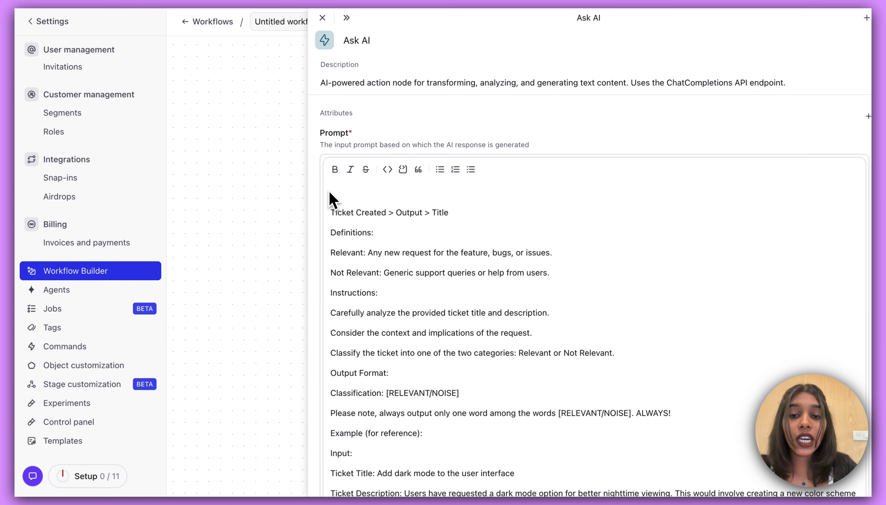
{"action": "type", "text": "{{des"}
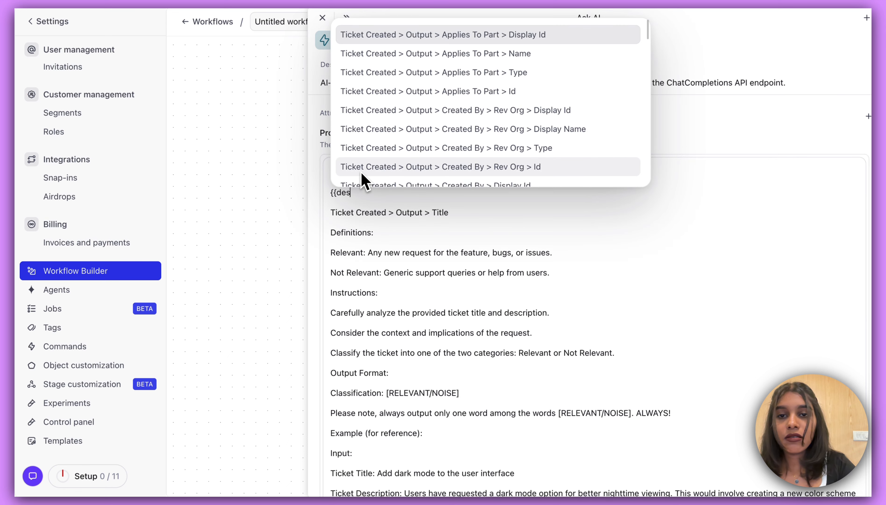
{"action": "left_click", "coordinate": [362, 172]}
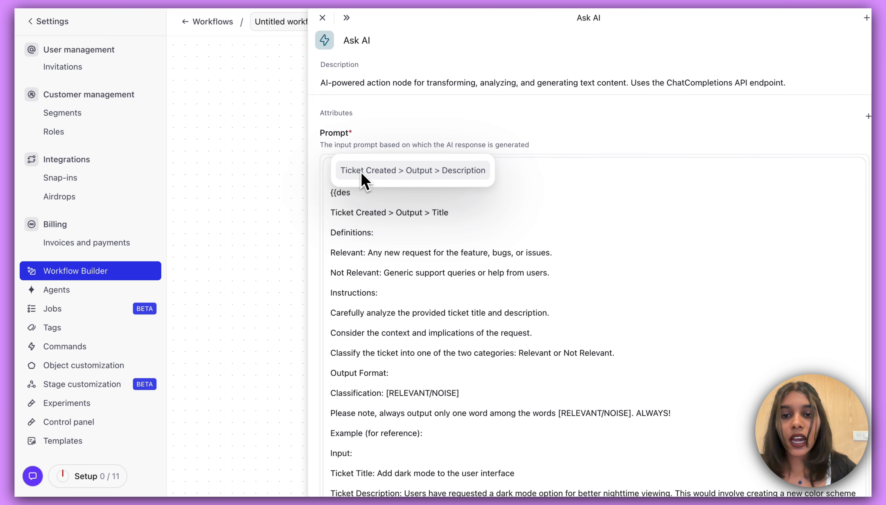
Replace the prompt's plain-text title line with the variable Ticket Created > Output > Title.
{"action": "left_click_drag", "start_coordinate": [450, 215], "coordinate": [328, 218]}
{"action": "key", "text": "BackSpace"}
{"action": "type", "text": "{"}
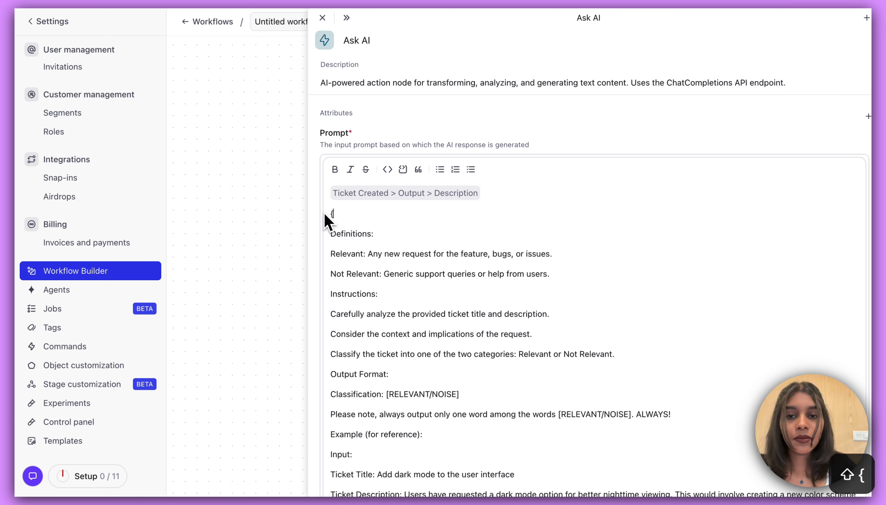
{"action": "type", "text": "{ti"}
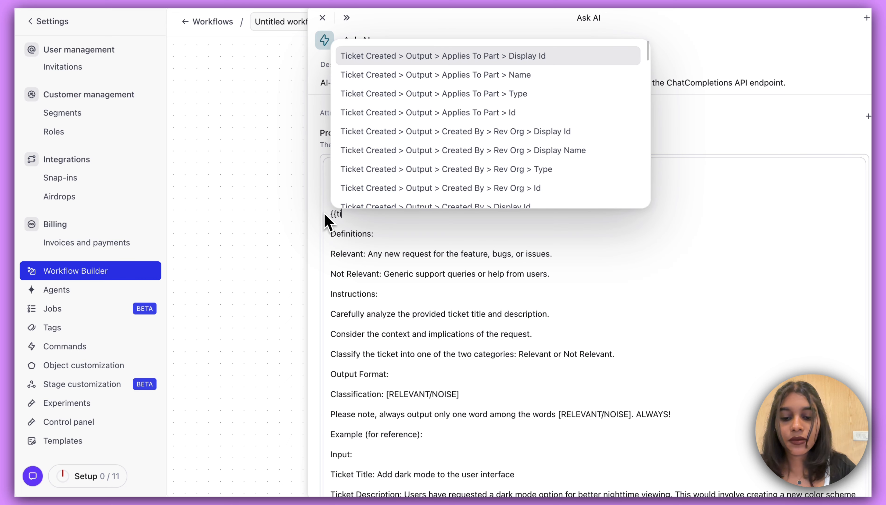
{"action": "type", "text": "tl"}
{"action": "left_click", "coordinate": [355, 192]}
Save the edited Ask AI prompt and close the action's settings.
{"action": "scroll", "coordinate": [373, 259], "scroll_direction": "down", "scroll_amount": 1}
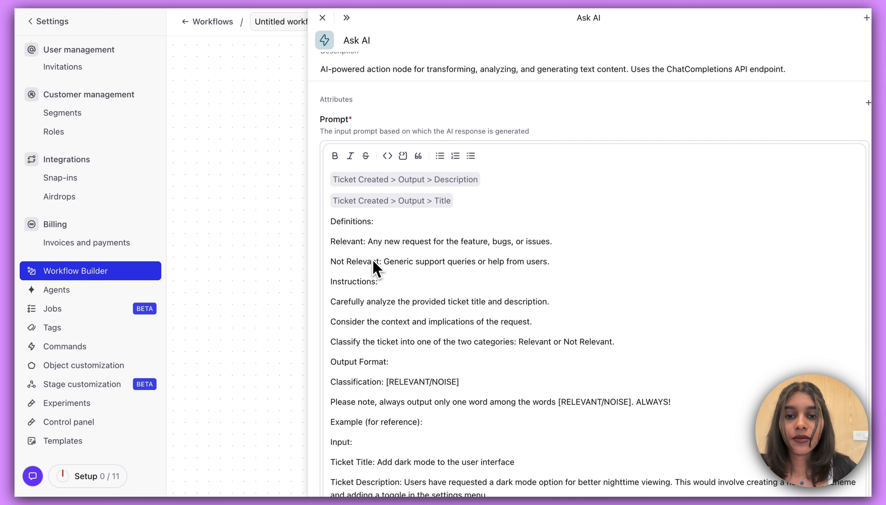
{"action": "scroll", "coordinate": [373, 261], "scroll_direction": "down", "scroll_amount": 5}
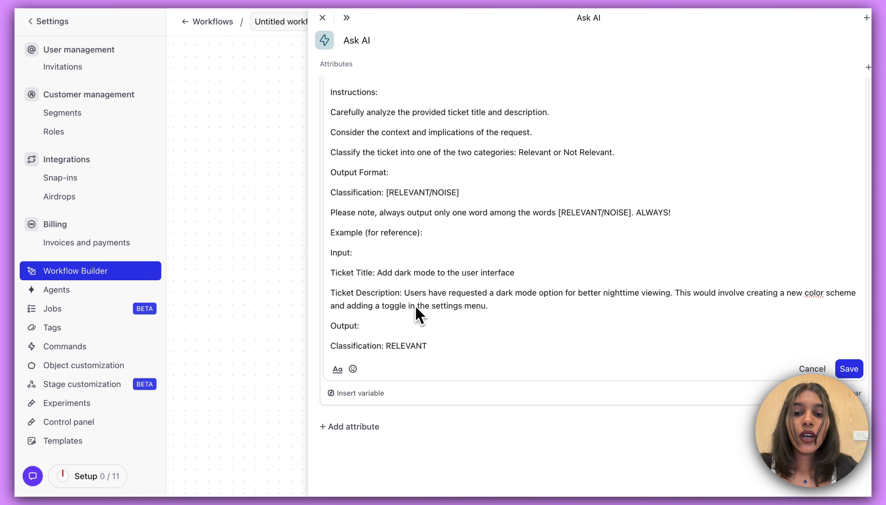
{"action": "left_click", "coordinate": [849, 369]}
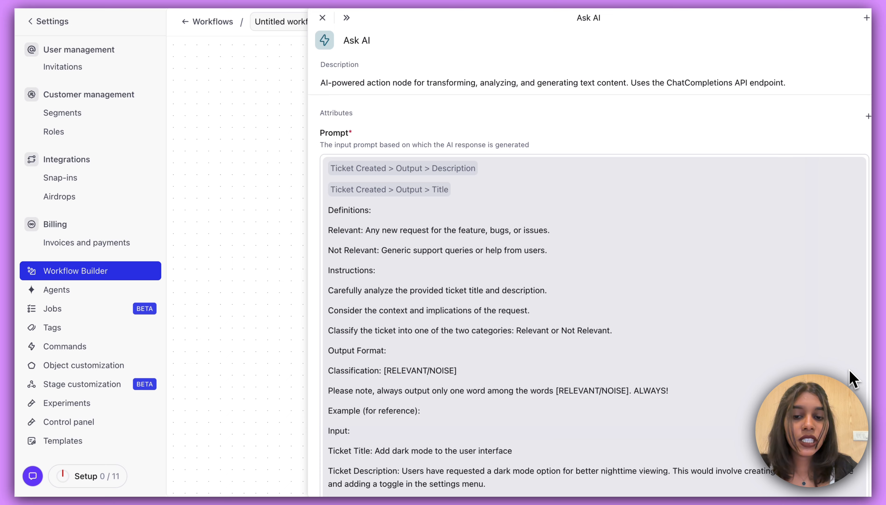
{"action": "scroll", "coordinate": [650, 371], "scroll_direction": "down", "scroll_amount": 4}
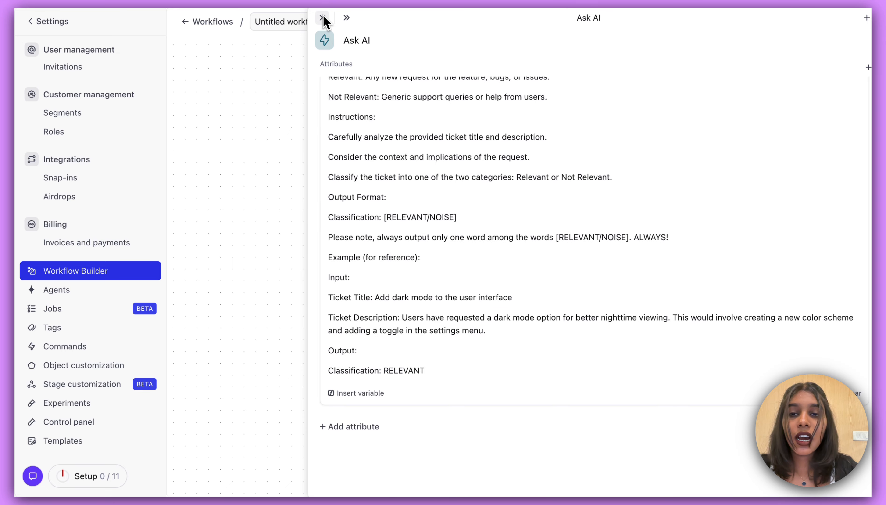
{"action": "left_click", "coordinate": [346, 17]}
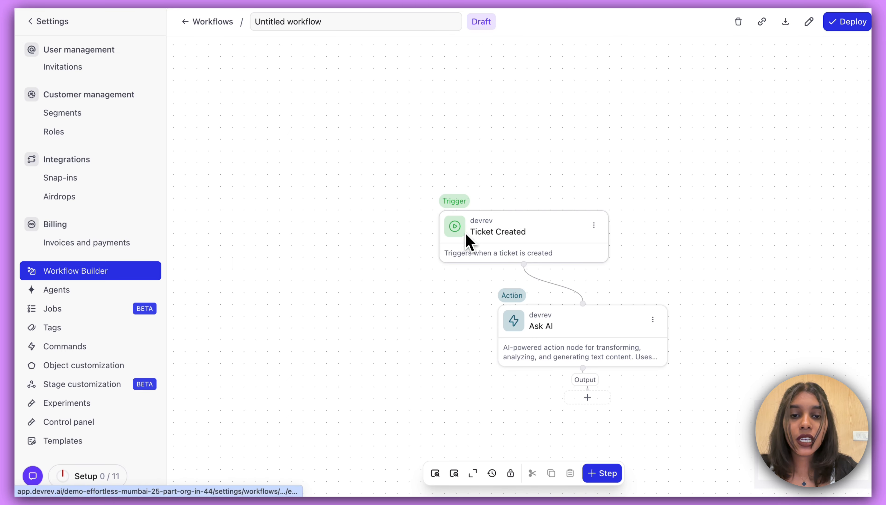
Add an If Else control after the output of the Ask AI action.
{"action": "left_click_drag", "start_coordinate": [649, 213], "coordinate": [510, 49]}
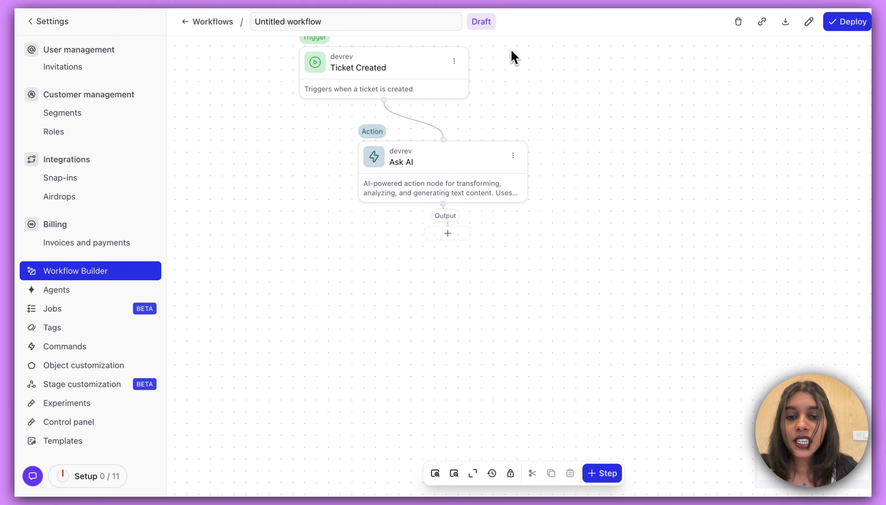
{"action": "left_click", "coordinate": [447, 233]}
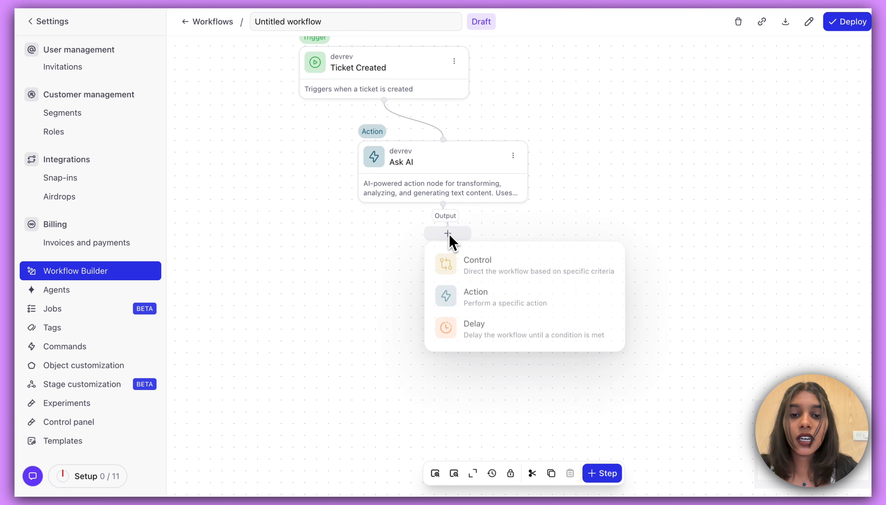
{"action": "left_click", "coordinate": [470, 264]}
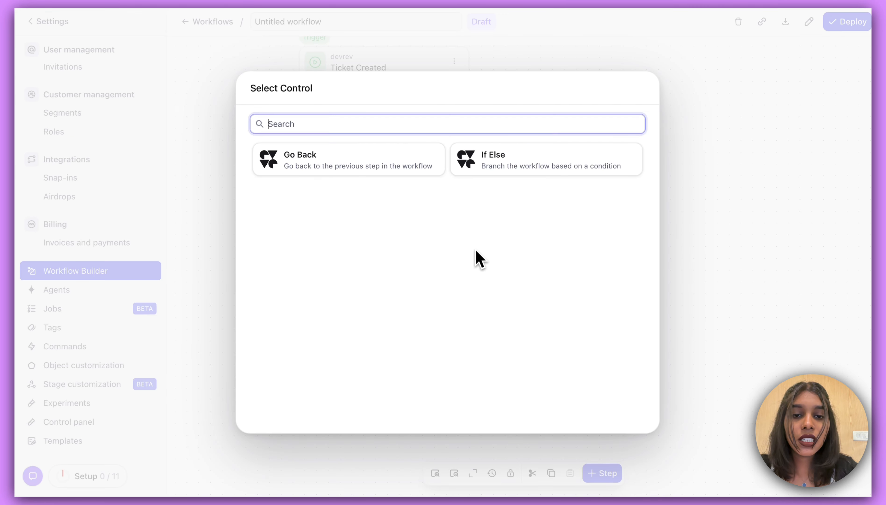
{"action": "left_click", "coordinate": [502, 157]}
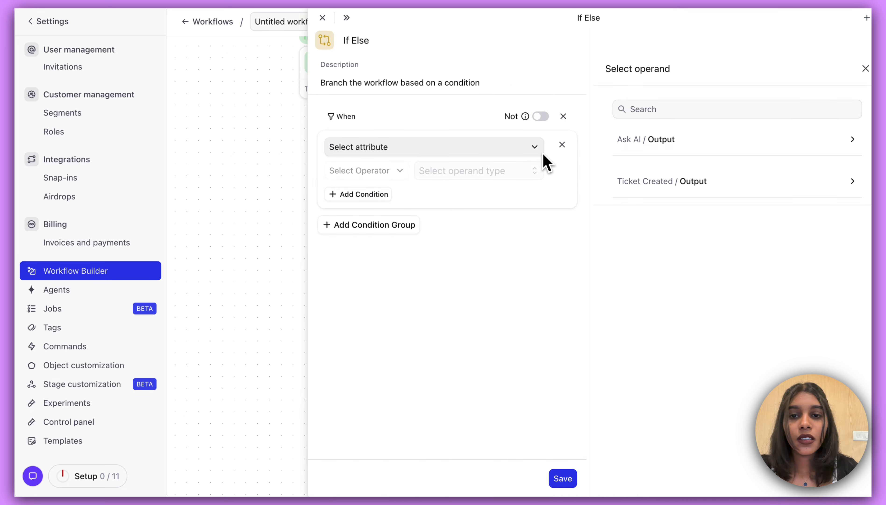
Choose Ask AI / Output > Output String as the If Else condition's attribute and close the control's settings.
{"action": "left_click", "coordinate": [671, 142]}
{"action": "left_click", "coordinate": [673, 165]}
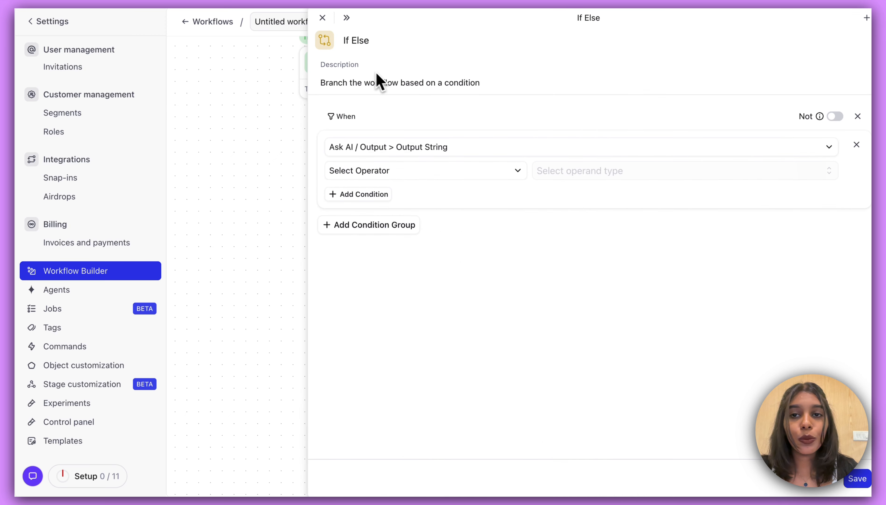
{"action": "left_click", "coordinate": [322, 18]}
{"action": "scroll", "coordinate": [395, 220], "scroll_direction": "down", "scroll_amount": 5}
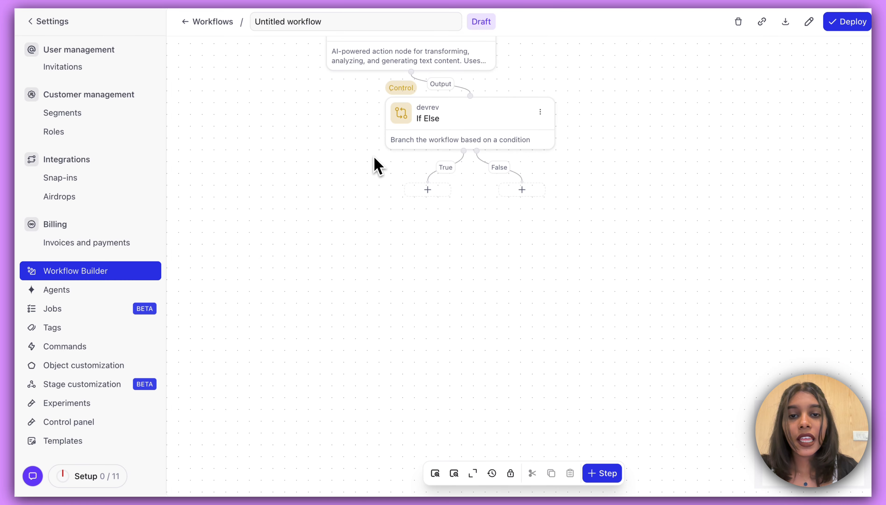
Add an Update Ticket action to the True branch of the If Else control.
{"action": "left_click", "coordinate": [430, 192]}
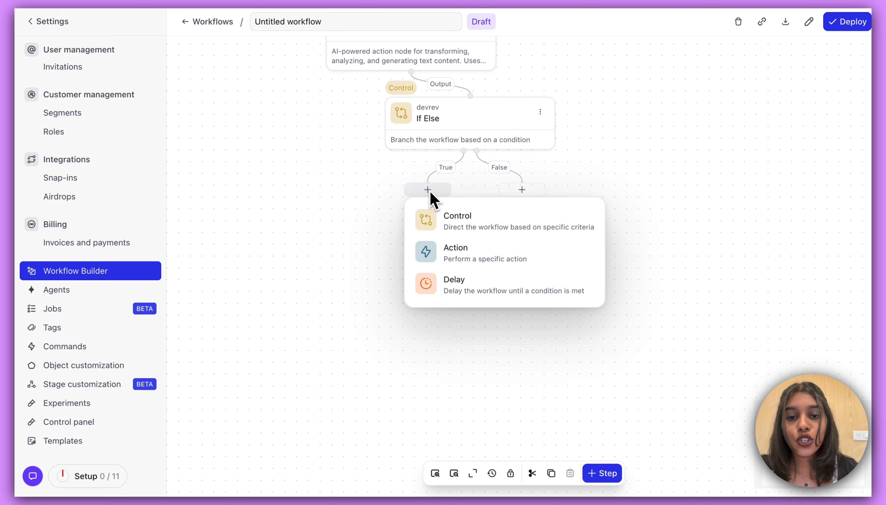
{"action": "left_click", "coordinate": [449, 250]}
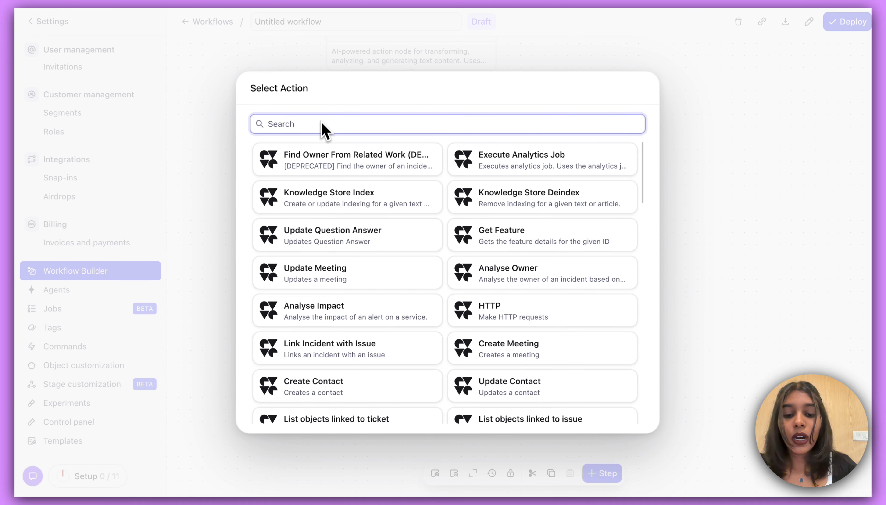
{"action": "type", "text": "update"}
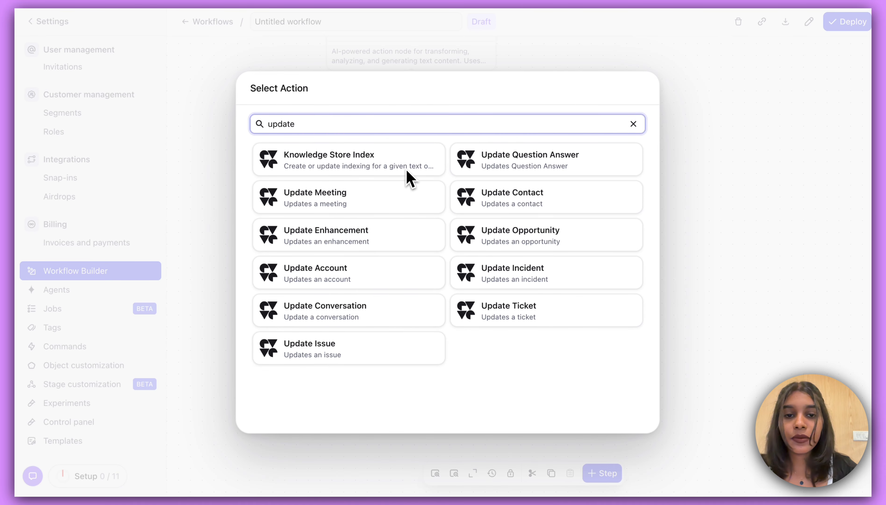
{"action": "left_click", "coordinate": [495, 309]}
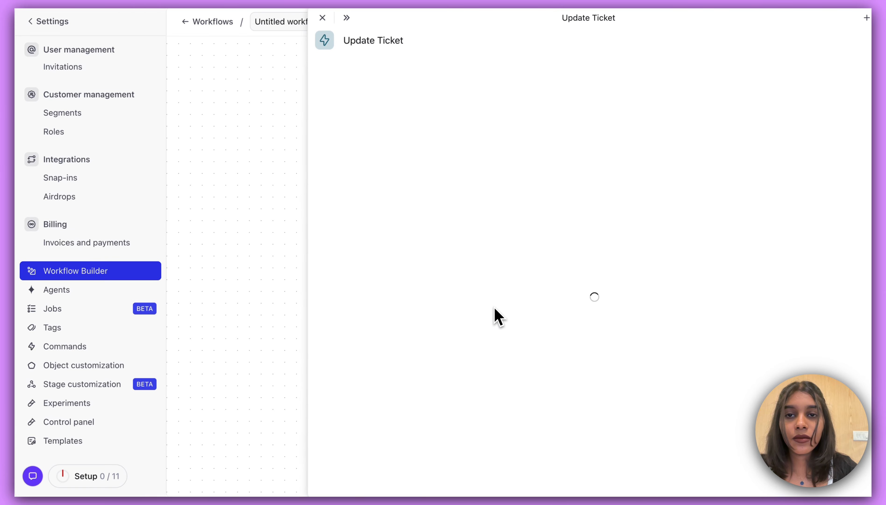
Rename the True branch's Update Ticket action as relevant.
{"action": "left_click", "coordinate": [399, 41]}
{"action": "left_click_drag", "start_coordinate": [399, 42], "coordinate": [338, 42]}
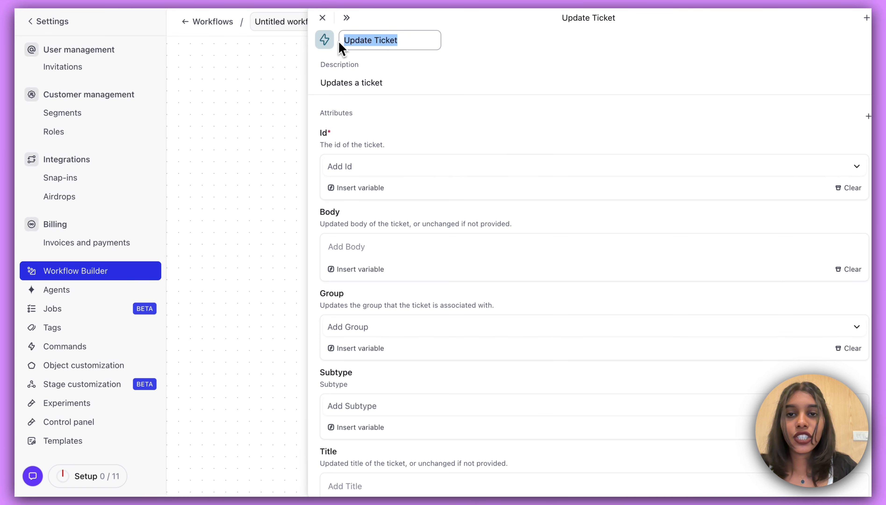
{"action": "key", "text": "BackSpace"}
{"action": "type", "text": "relevant"}
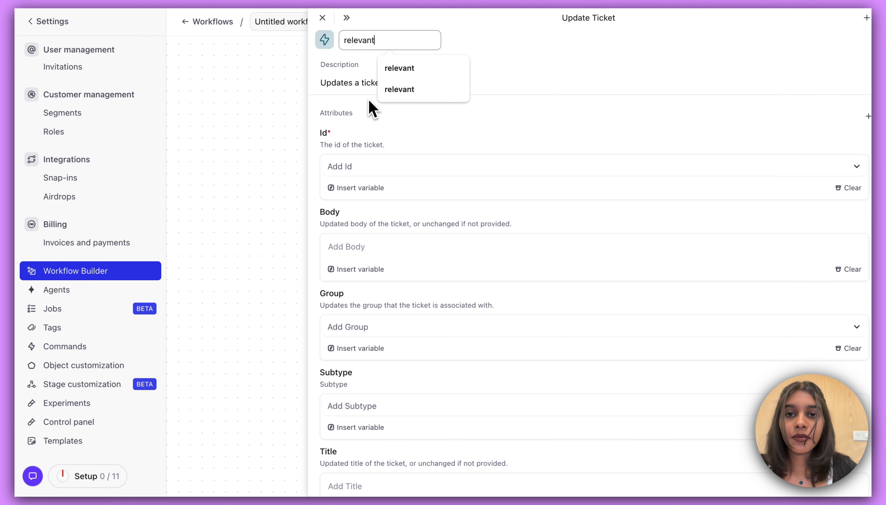
{"action": "left_click", "coordinate": [371, 112]}
Set the relevant action's ticket Id to the variable Ticket Created / Output > Id.
{"action": "scroll", "coordinate": [372, 112], "scroll_direction": "down", "scroll_amount": 3}
{"action": "scroll", "coordinate": [372, 118], "scroll_direction": "up", "scroll_amount": 3}
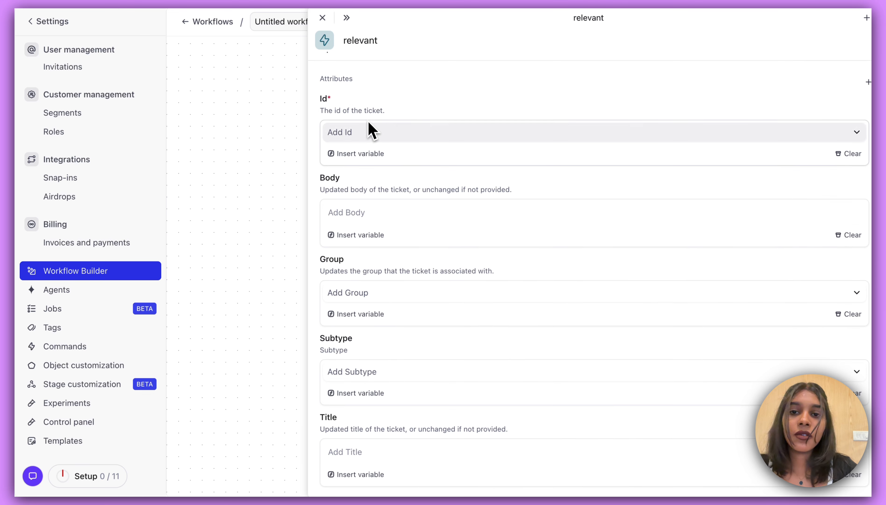
{"action": "left_click", "coordinate": [358, 137]}
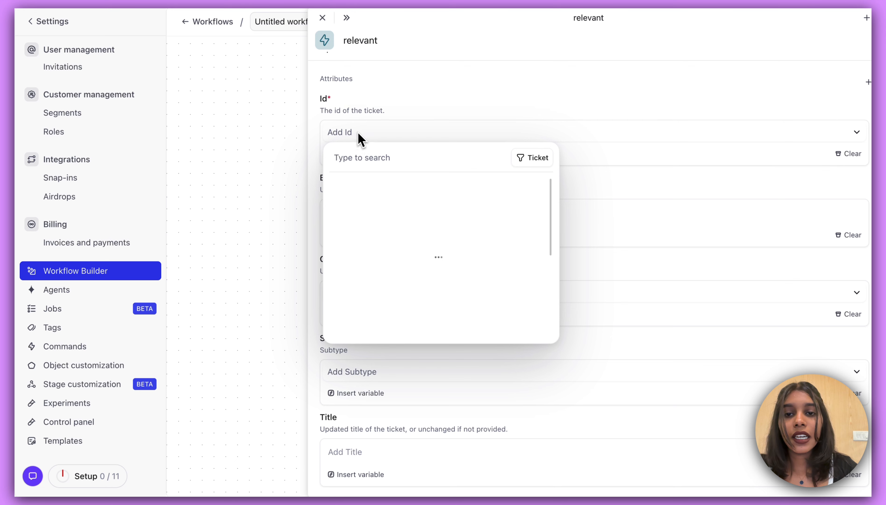
{"action": "left_click", "coordinate": [360, 140]}
{"action": "left_click", "coordinate": [360, 153]}
{"action": "left_click", "coordinate": [678, 152]}
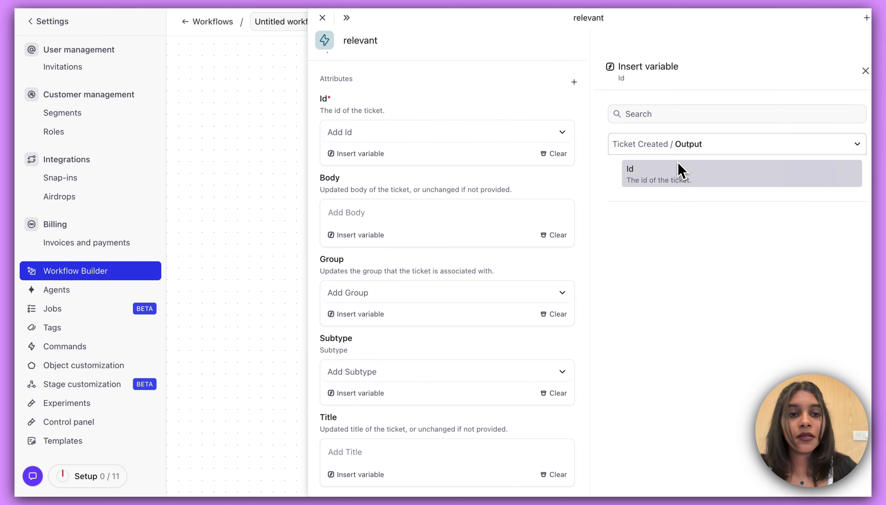
{"action": "left_click", "coordinate": [679, 173]}
Add the Tags attribute to the relevant action.
{"action": "scroll", "coordinate": [450, 236], "scroll_direction": "down", "scroll_amount": 2}
{"action": "scroll", "coordinate": [449, 235], "scroll_direction": "down", "scroll_amount": 1}
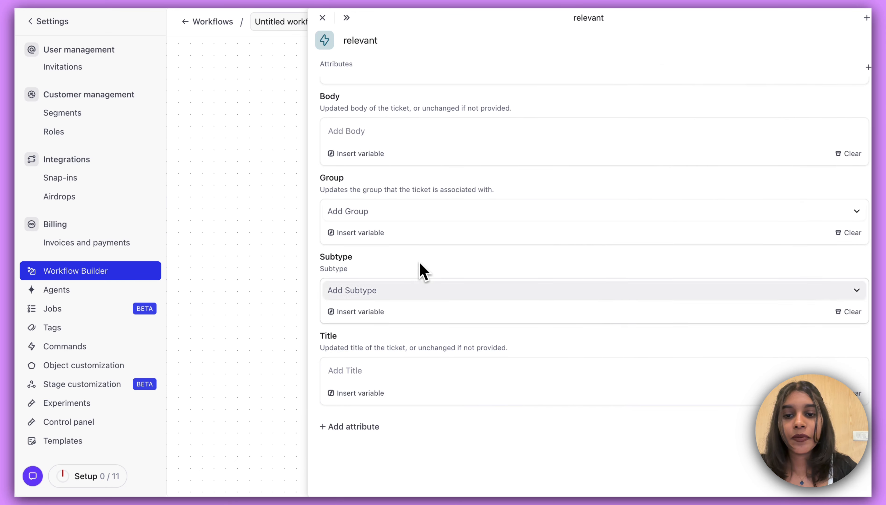
{"action": "left_click", "coordinate": [343, 427]}
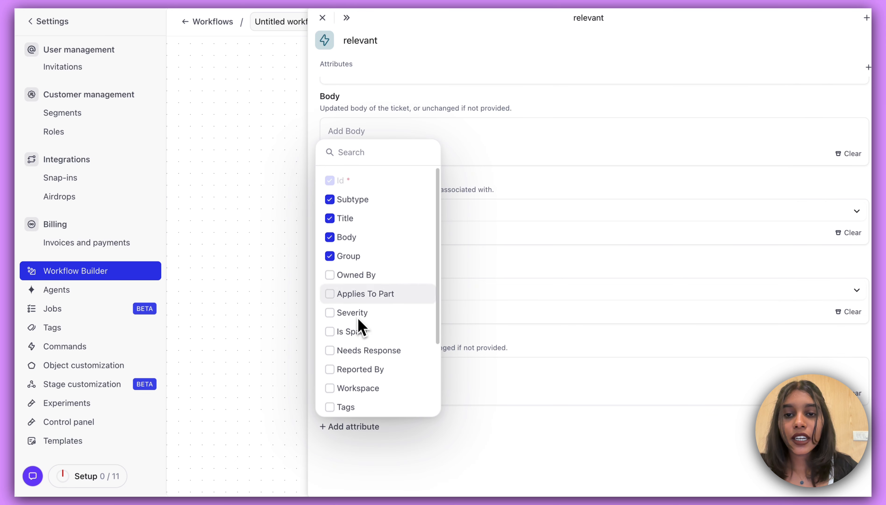
{"action": "type", "text": "tag"}
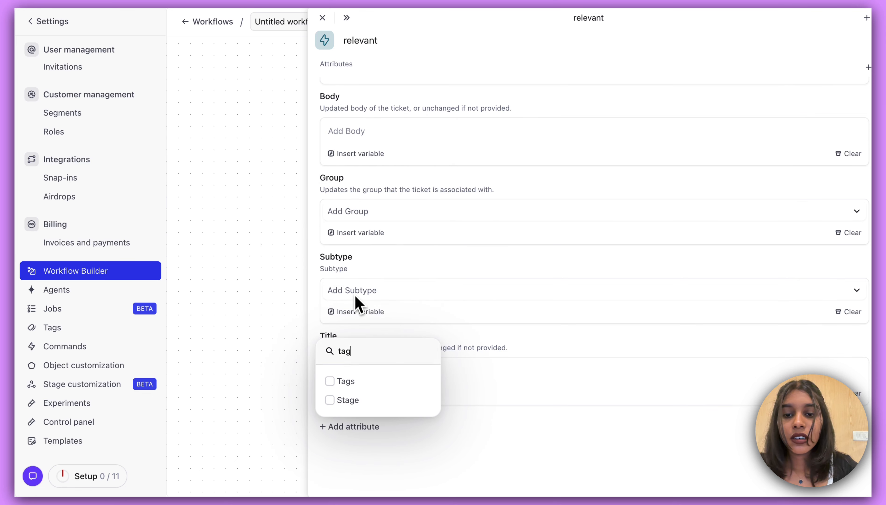
{"action": "left_click", "coordinate": [354, 387]}
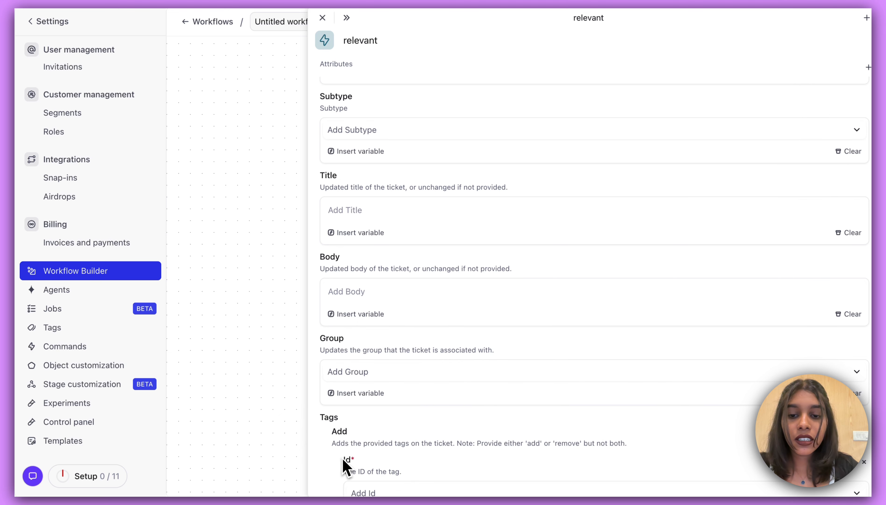
Choose relevant as the tag to add, and reposition the relevant action below and to the left of the If Else control.
{"action": "scroll", "coordinate": [359, 489], "scroll_direction": "down", "scroll_amount": 8}
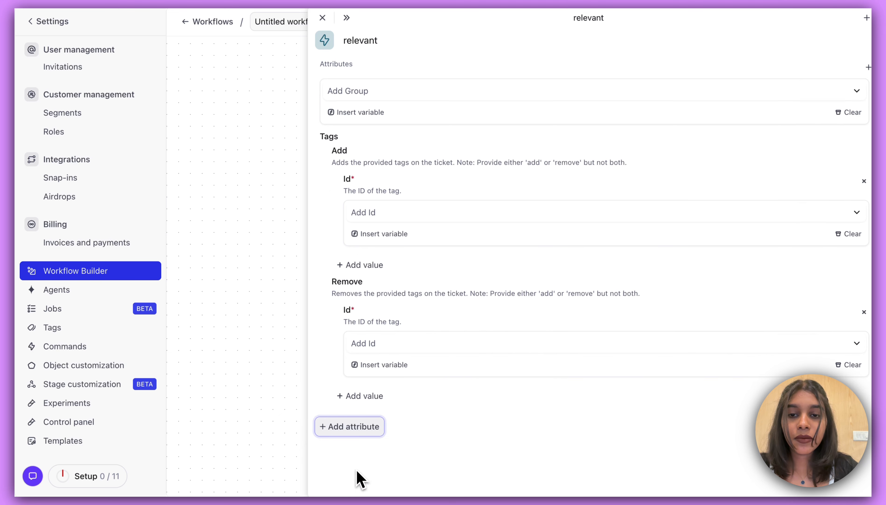
{"action": "left_click", "coordinate": [376, 209]}
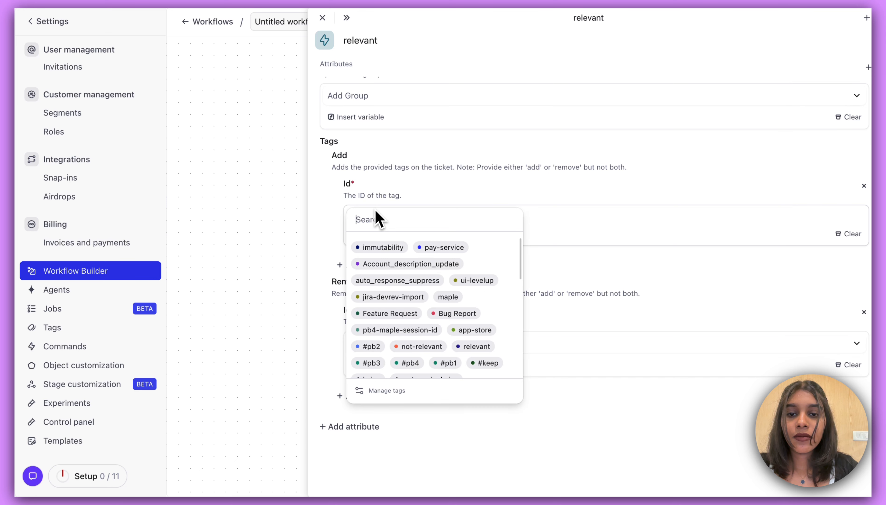
{"action": "type", "text": "ele"}
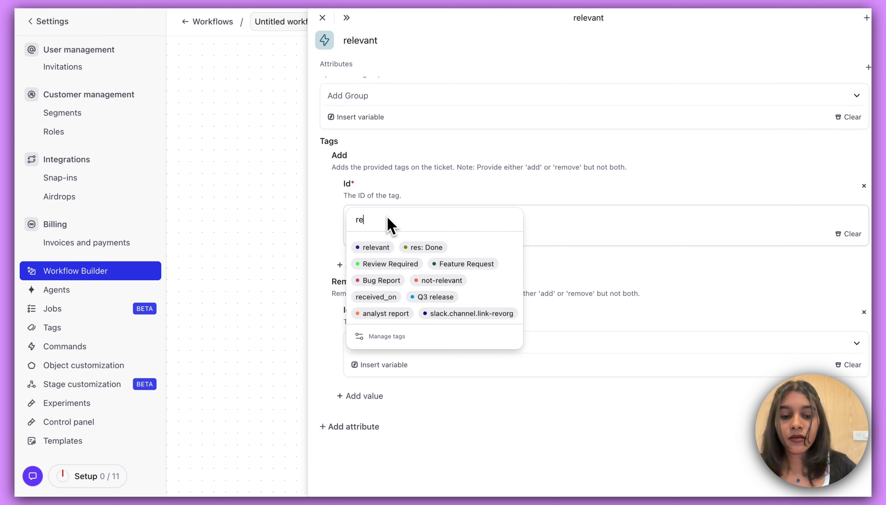
{"action": "left_click", "coordinate": [385, 252]}
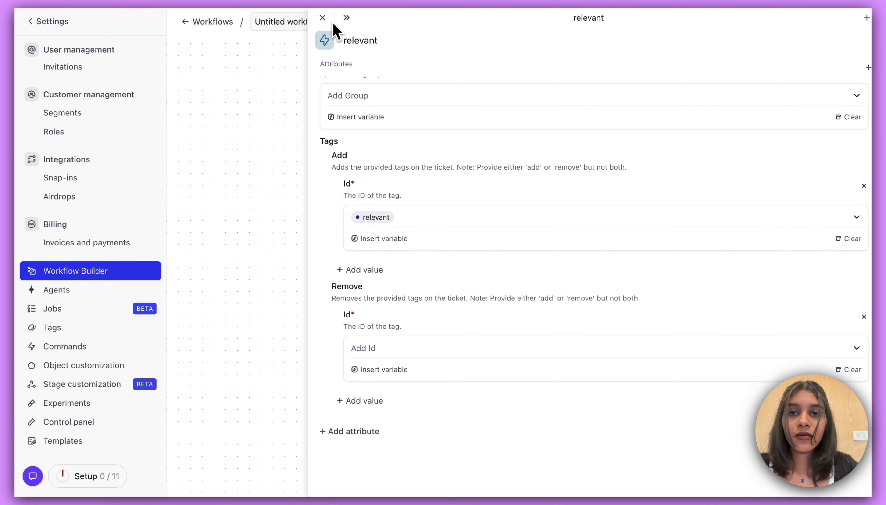
{"action": "left_click", "coordinate": [322, 17]}
{"action": "left_click_drag", "start_coordinate": [463, 215], "coordinate": [300, 275]}
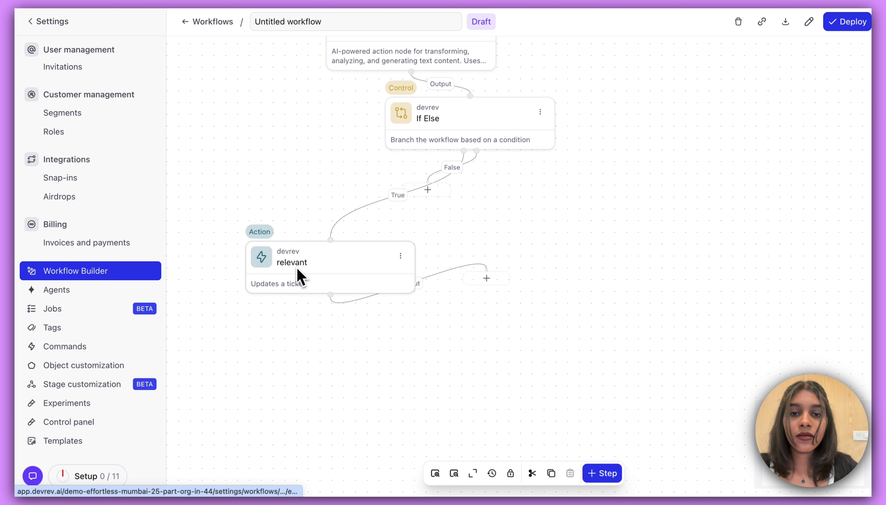
{"action": "left_click", "coordinate": [428, 190]}
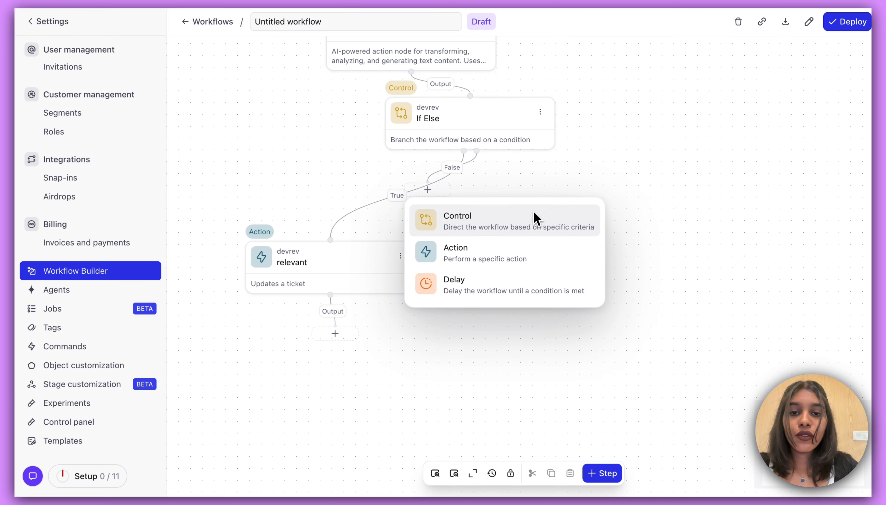
{"action": "left_click", "coordinate": [534, 218]}
{"action": "key", "text": "Escape"}
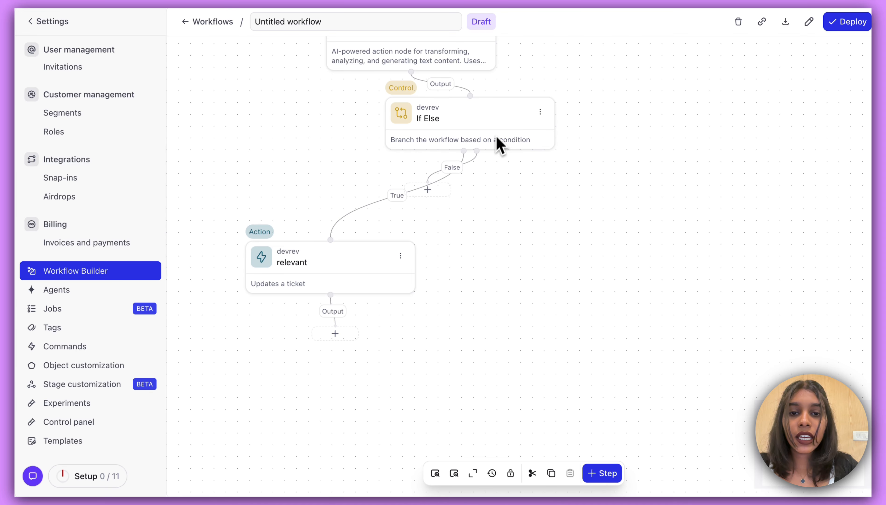
Add an Update Ticket action to the False branch of the If Else control.
{"action": "left_click", "coordinate": [437, 192]}
{"action": "left_click", "coordinate": [490, 251]}
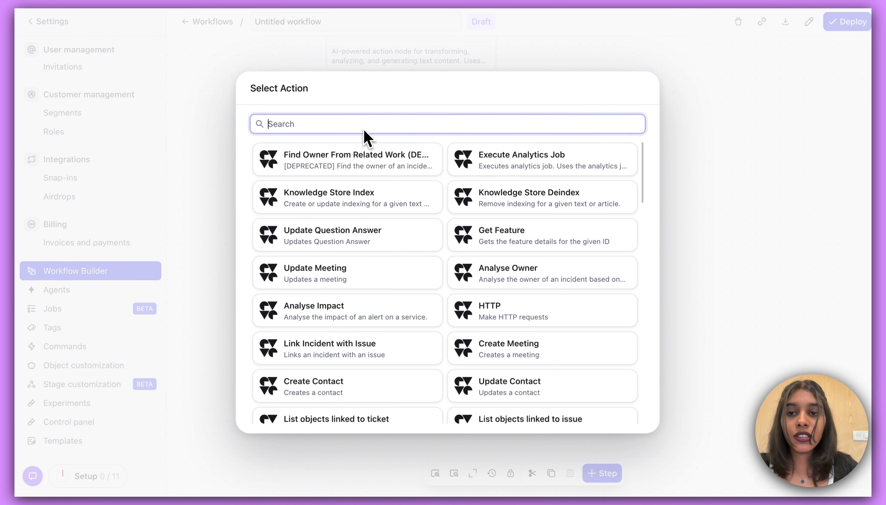
{"action": "type", "text": "update"}
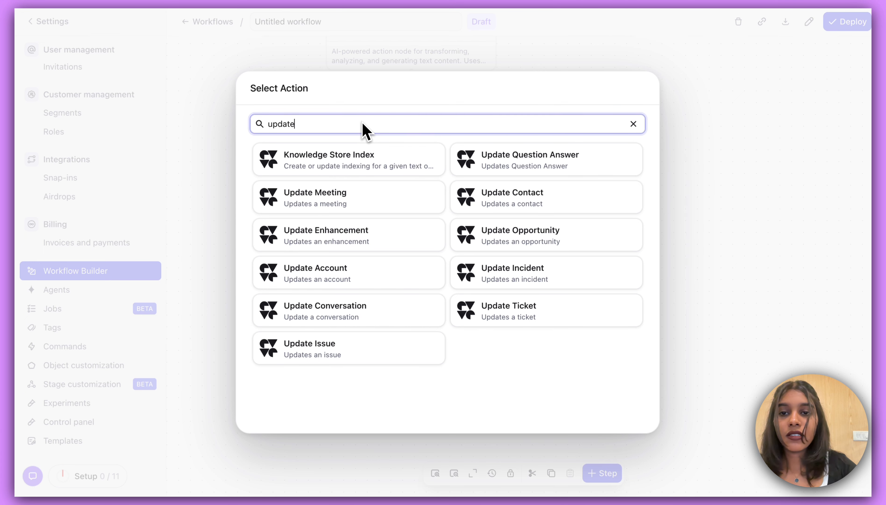
{"action": "left_click", "coordinate": [496, 318]}
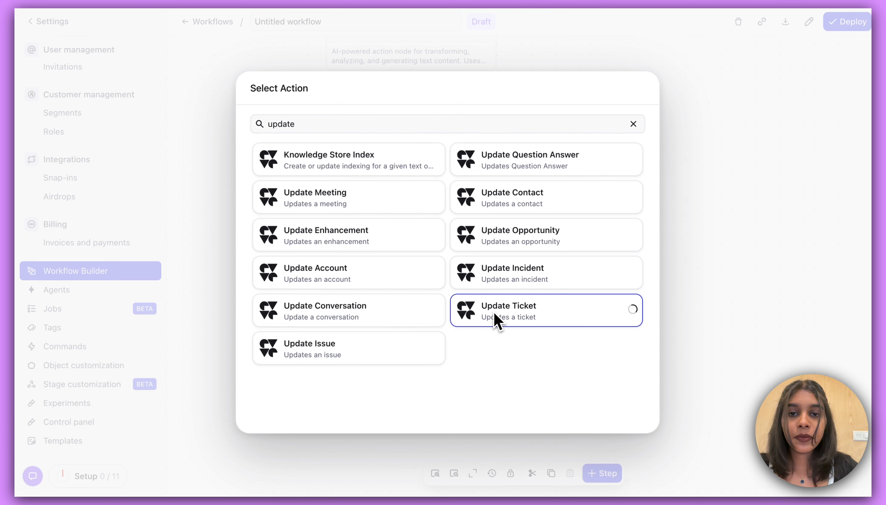
Rename the False branch's Update Ticket action as Not relevant.
{"action": "left_click", "coordinate": [392, 40]}
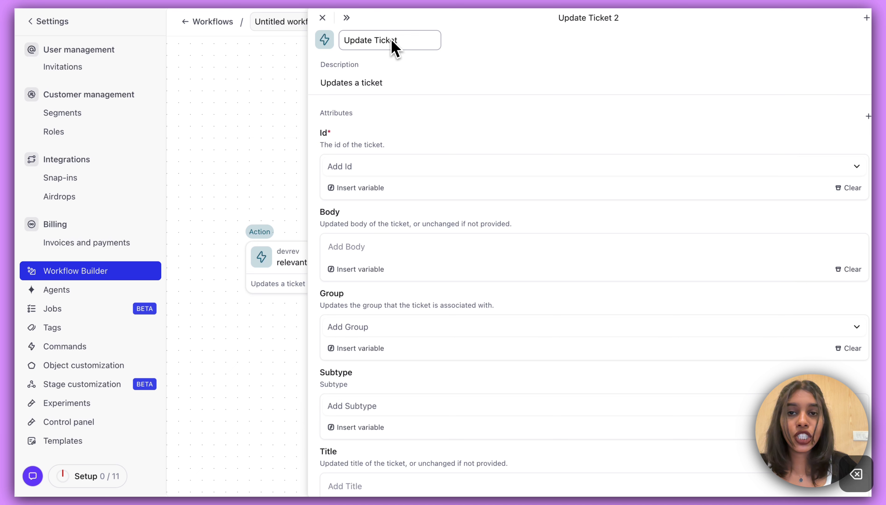
{"action": "key", "text": "BackSpace"}
{"action": "key", "text": "BackSpace"}
{"action": "key", "text": "BackSpace"}
{"action": "key", "text": "BackSpace"}
{"action": "key", "text": "BackSpace"}
{"action": "key", "text": "BackSpace"}
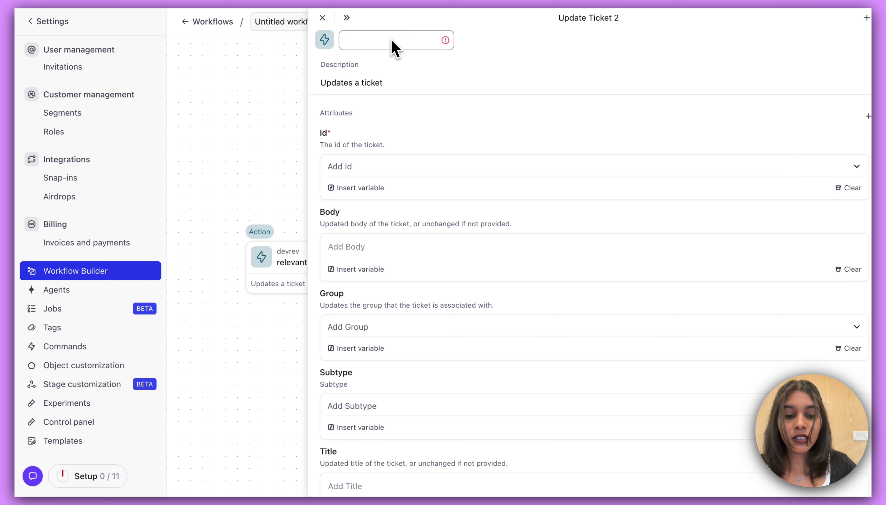
{"action": "type", "text": "not rele"}
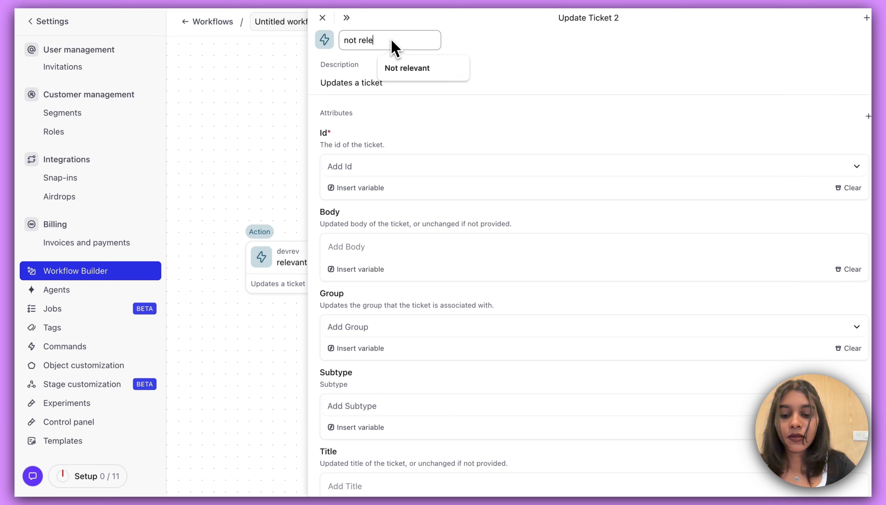
{"action": "type", "text": "vant"}
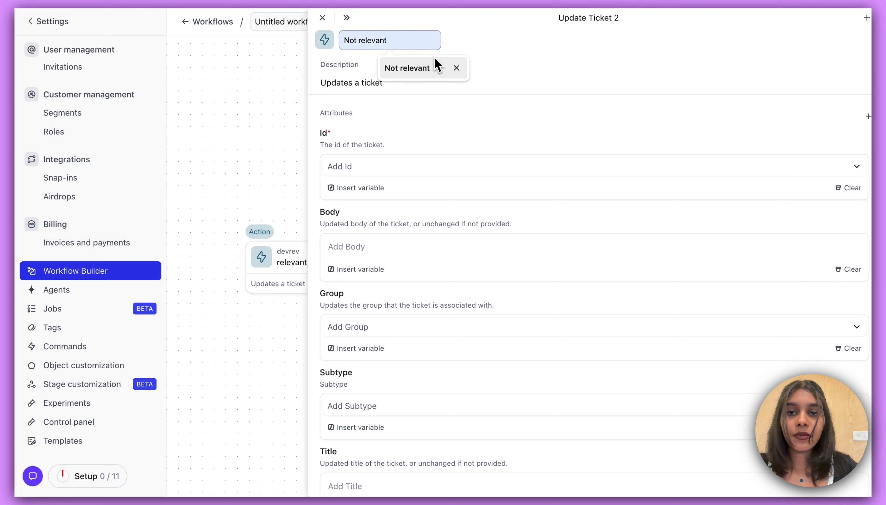
{"action": "left_click", "coordinate": [437, 67]}
Add the Tags attribute to the Not relevant action.
{"action": "scroll", "coordinate": [435, 158], "scroll_direction": "down", "scroll_amount": 3}
{"action": "left_click", "coordinate": [348, 426]}
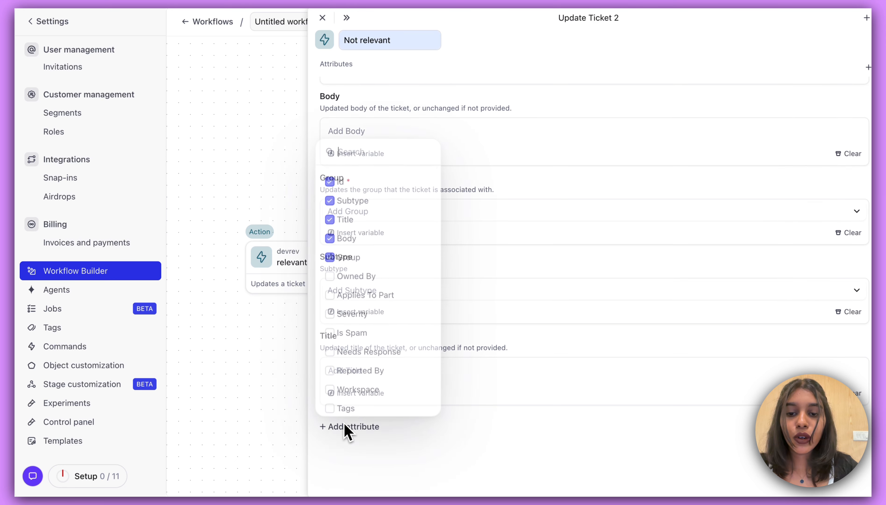
{"action": "type", "text": "tag"}
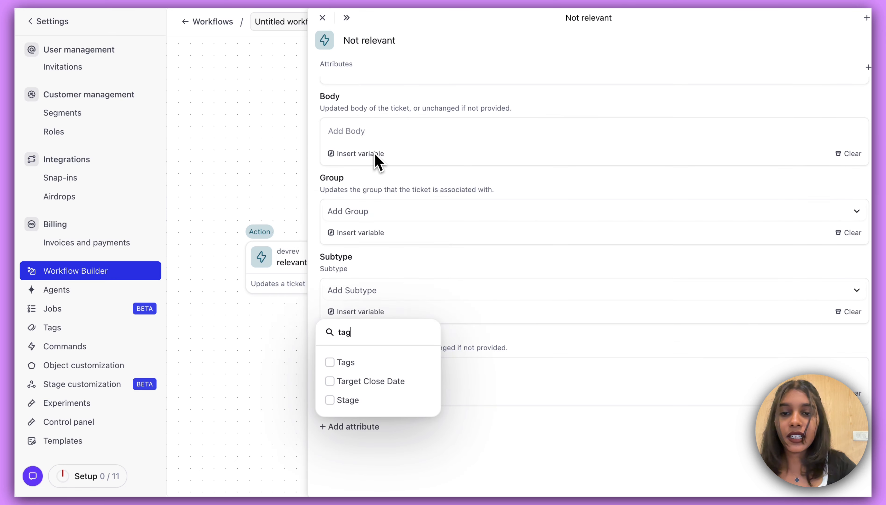
{"action": "left_click", "coordinate": [353, 378]}
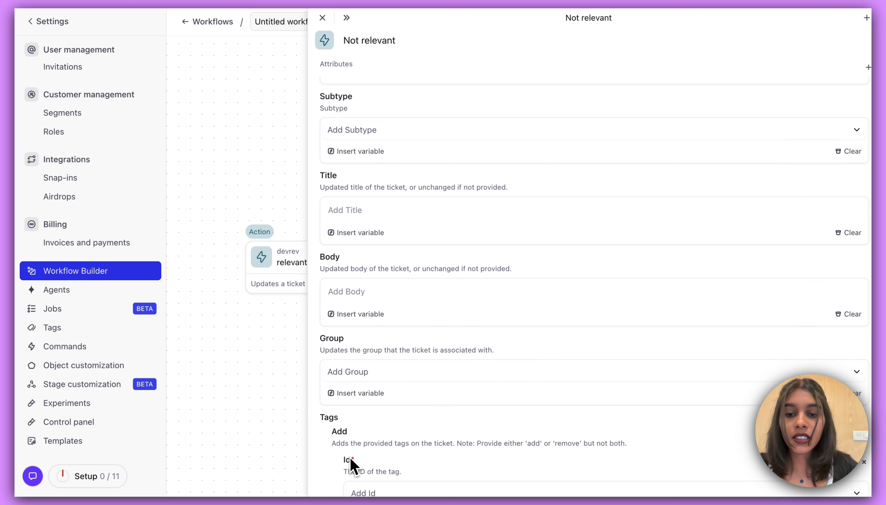
Choose not-relevant as the tag the Not relevant action adds to the ticket, and close the action's settings.
{"action": "scroll", "coordinate": [352, 471], "scroll_direction": "down", "scroll_amount": 8}
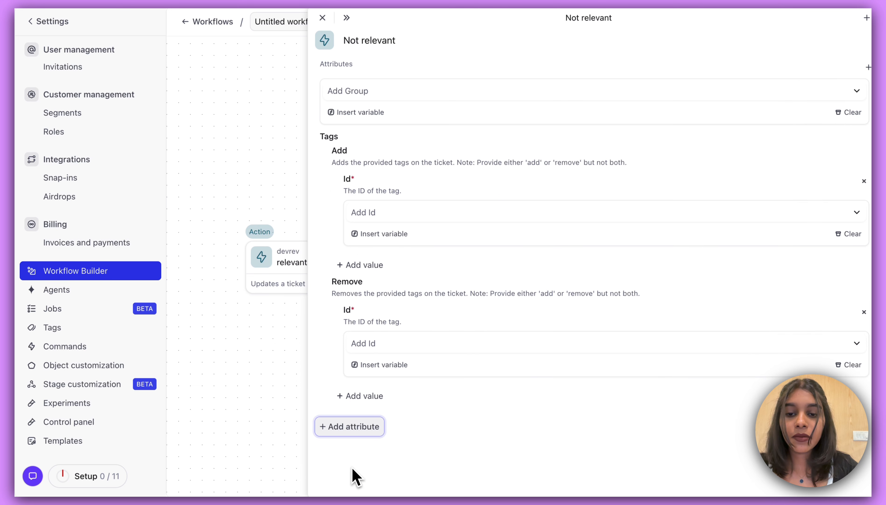
{"action": "left_click", "coordinate": [378, 216]}
{"action": "type", "text": "not"}
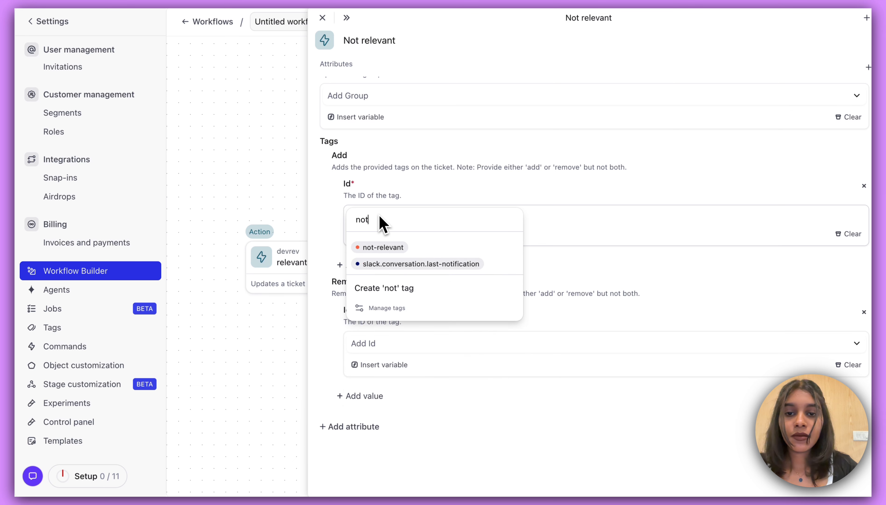
{"action": "left_click", "coordinate": [396, 249]}
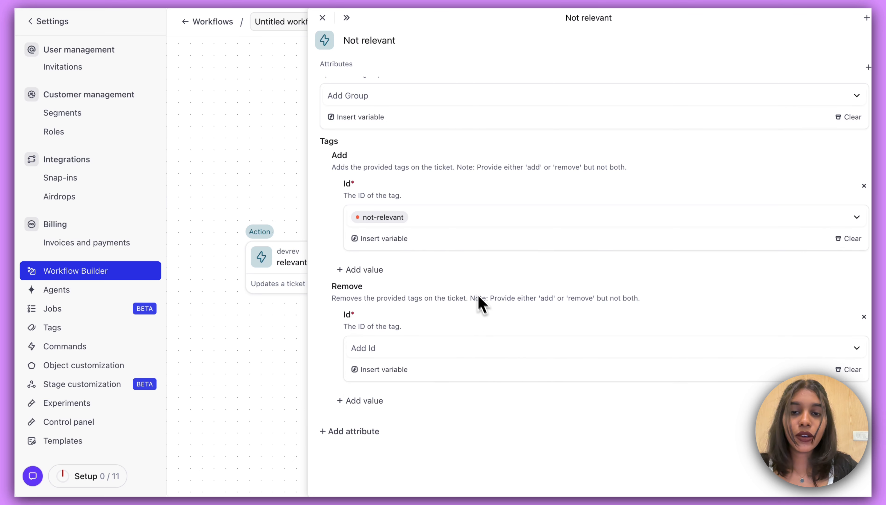
{"action": "left_click", "coordinate": [322, 18]}
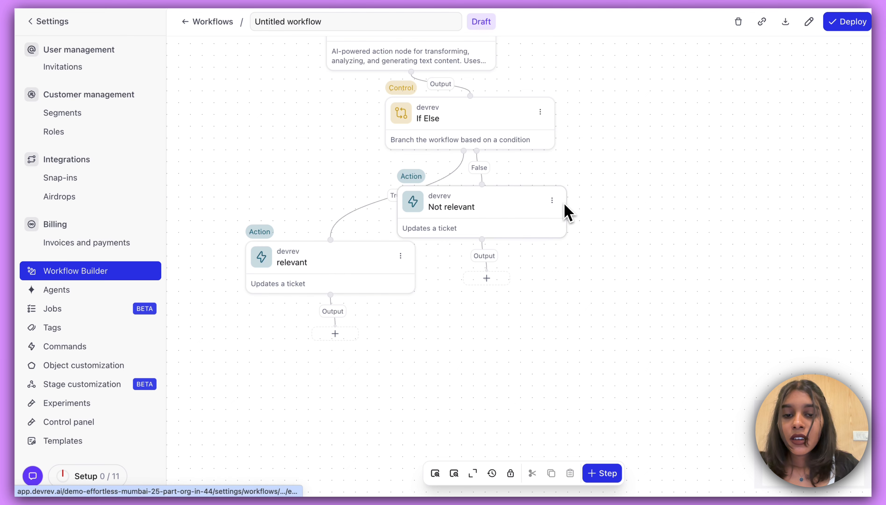
Reposition the Not relevant action below and to the right of the If Else control, and deploy the workflow.
{"action": "left_click_drag", "start_coordinate": [537, 217], "coordinate": [649, 276]}
{"action": "left_click_drag", "start_coordinate": [644, 222], "coordinate": [668, 352]}
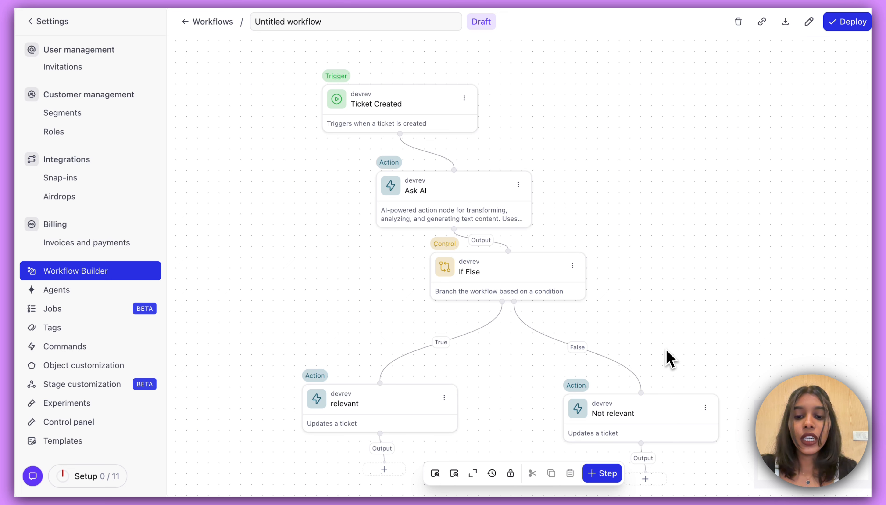
{"action": "left_click", "coordinate": [857, 22]}
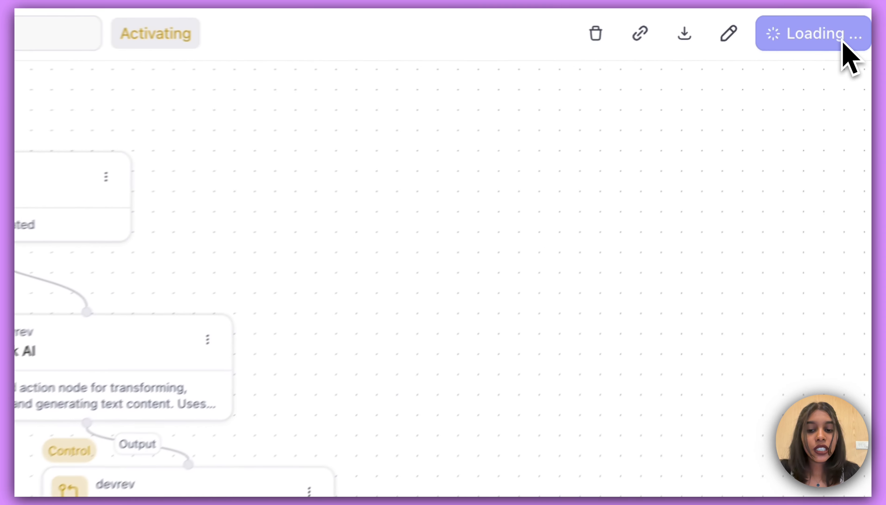